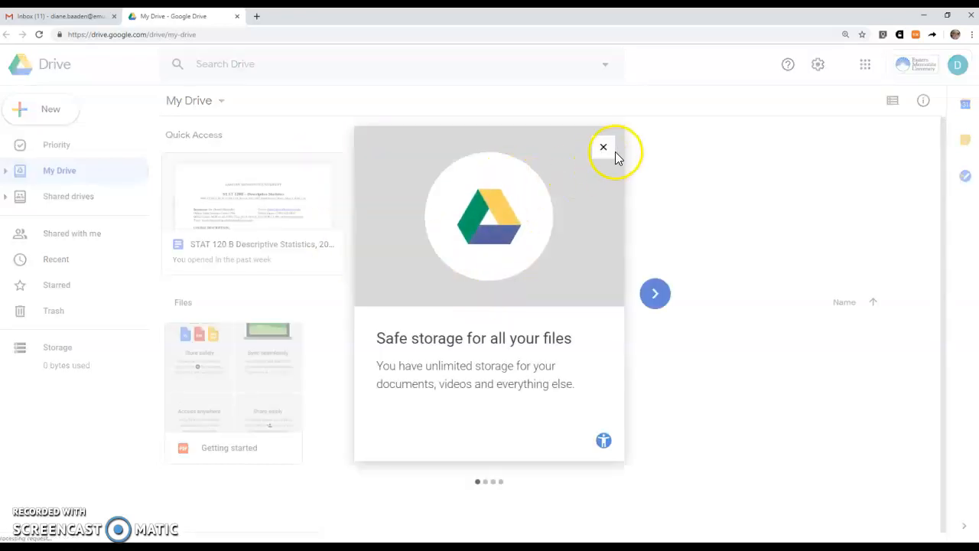
Create the folder 'Stat 120 F19A' in My Drive and open it, dismissing the notices.
{"action": "left_click", "coordinate": [605, 148]}
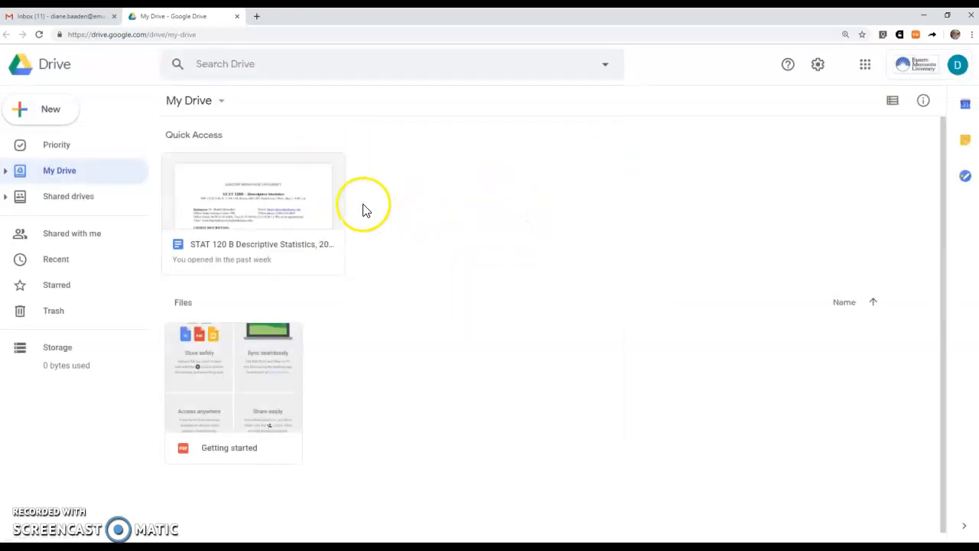
{"action": "left_click", "coordinate": [52, 113]}
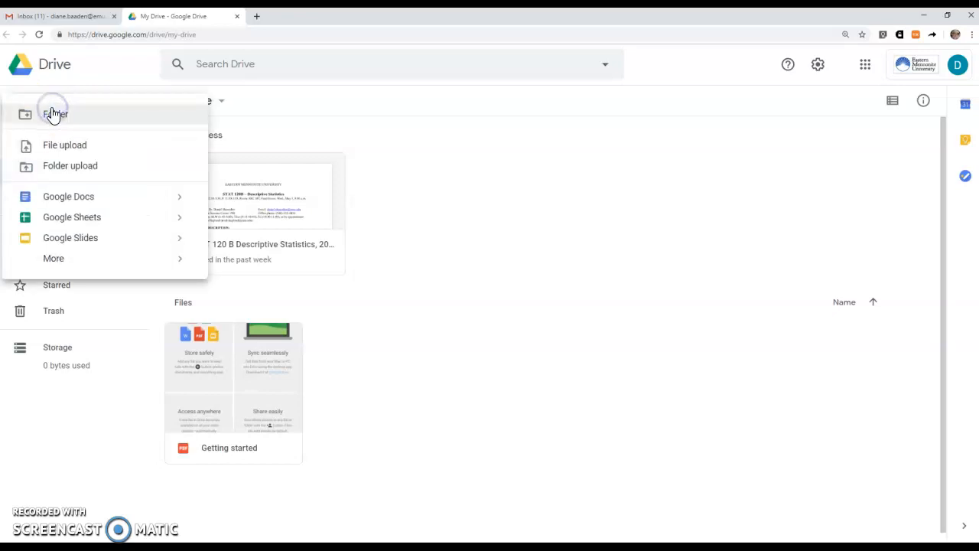
{"action": "left_click", "coordinate": [55, 114]}
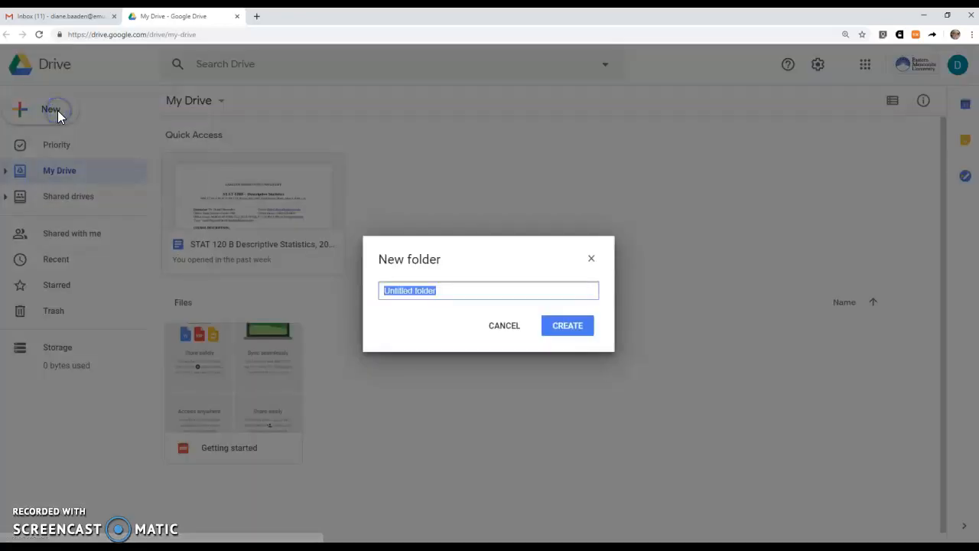
{"action": "type", "text": "Stat 120 F19A"}
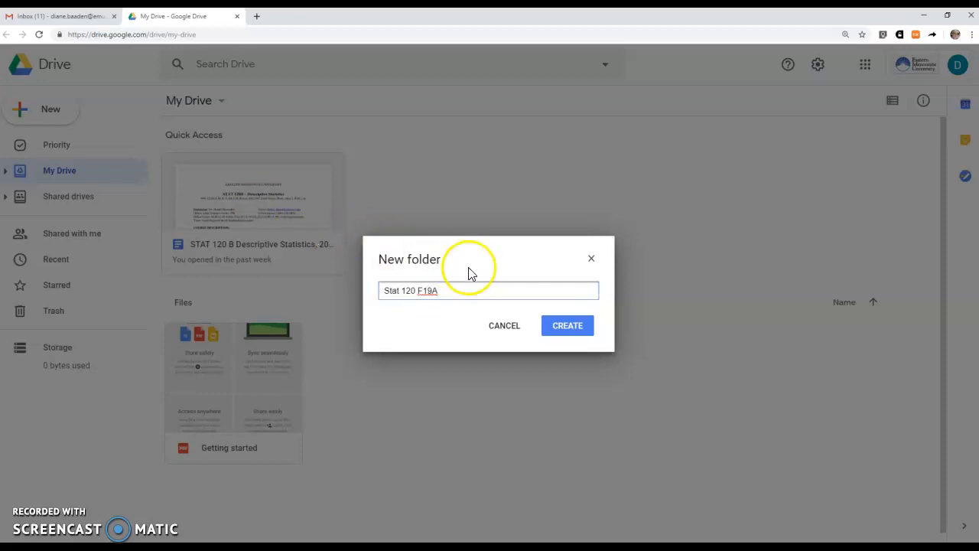
{"action": "left_click", "coordinate": [564, 327]}
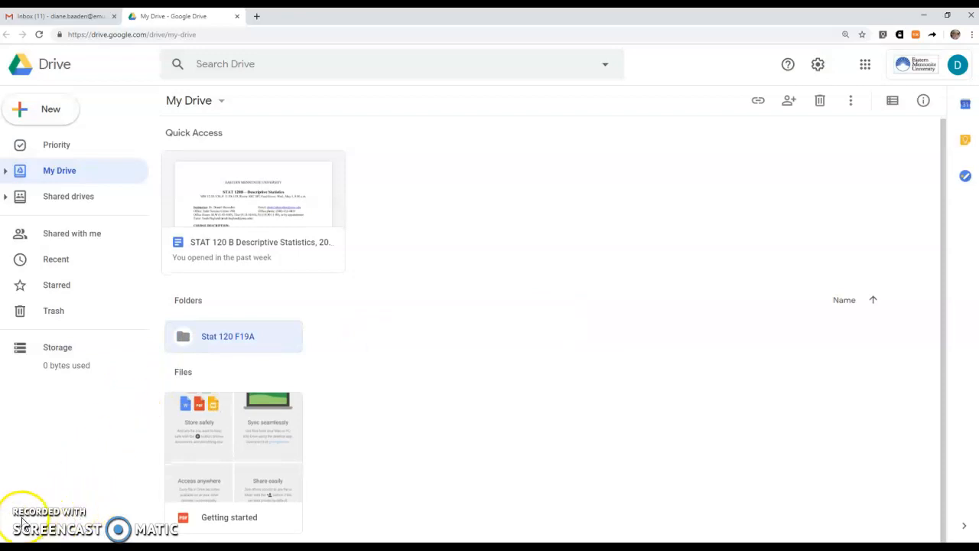
{"action": "left_click", "coordinate": [233, 344]}
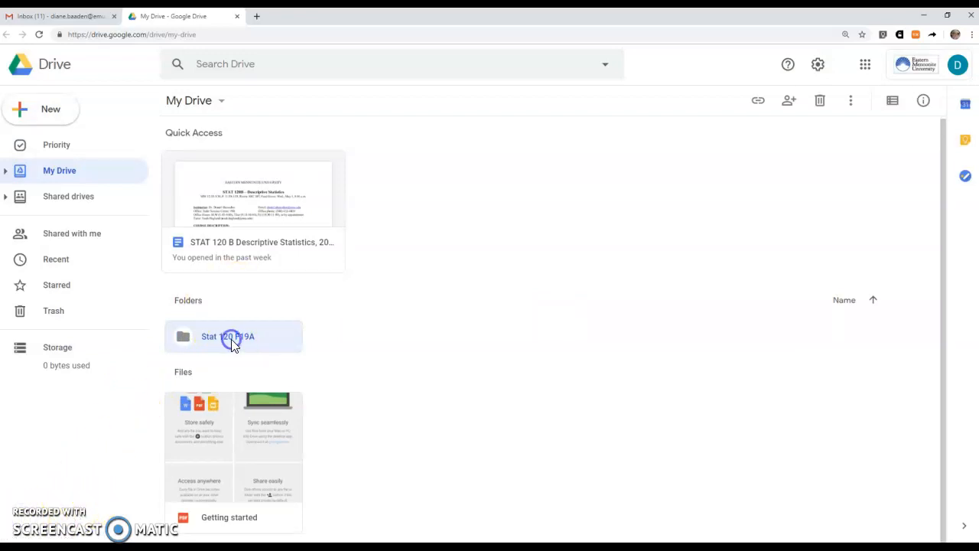
{"action": "double_click", "coordinate": [233, 344]}
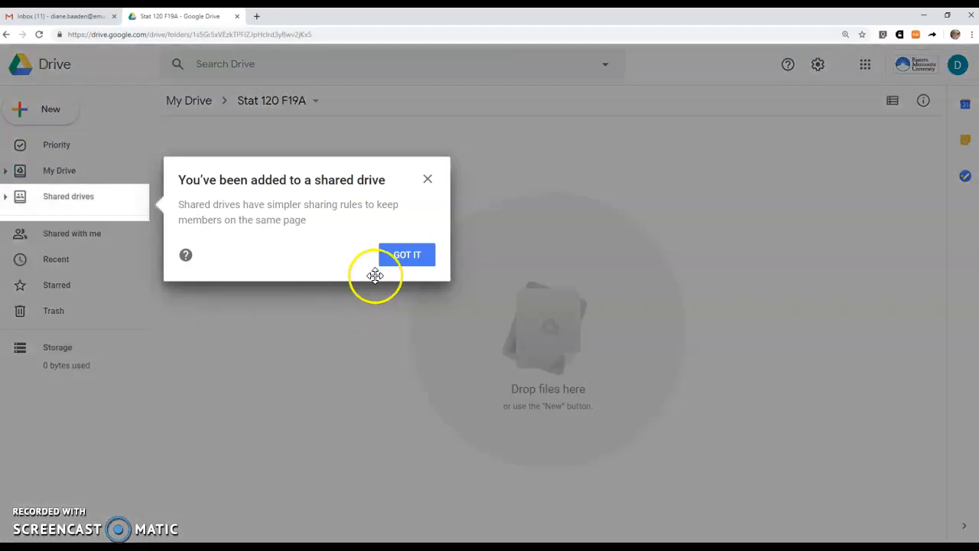
{"action": "left_click", "coordinate": [400, 257]}
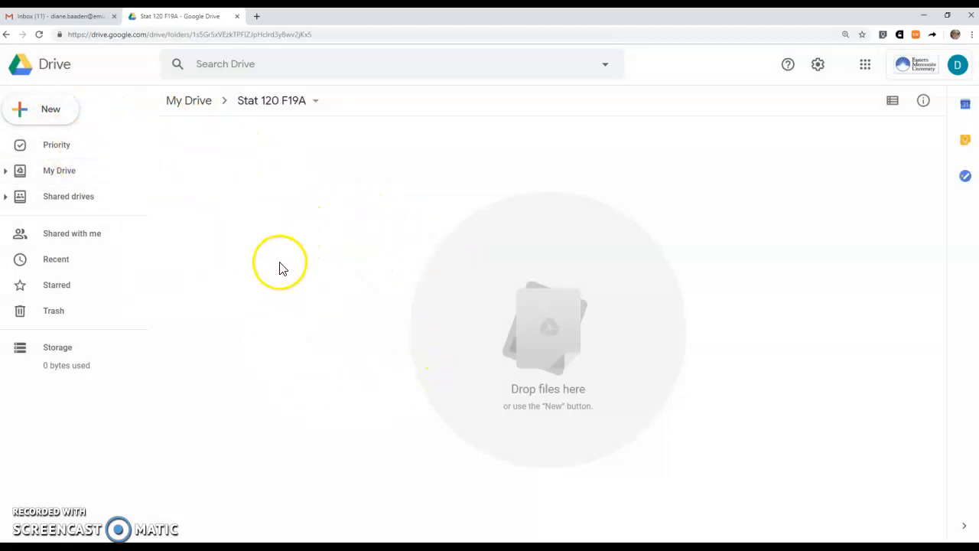
Create a new spreadsheet in the folder, add two sheets, and rename Sheet3 to SA3.
{"action": "left_click", "coordinate": [51, 112]}
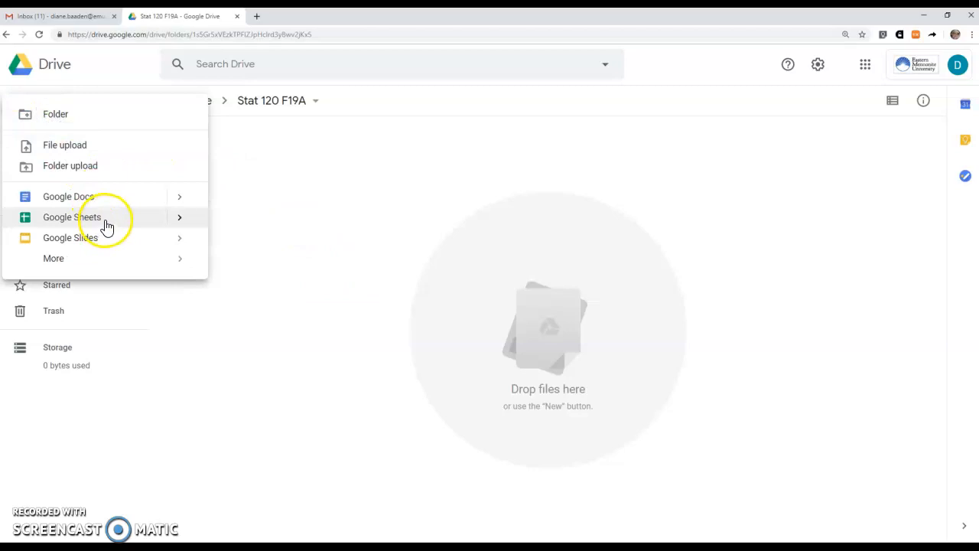
{"action": "left_click", "coordinate": [107, 227]}
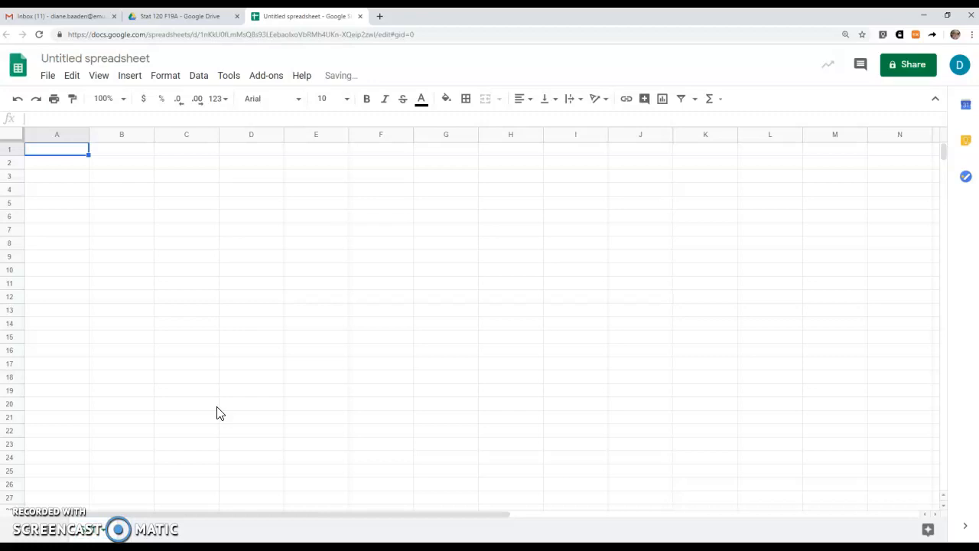
{"action": "left_click", "coordinate": [32, 536]}
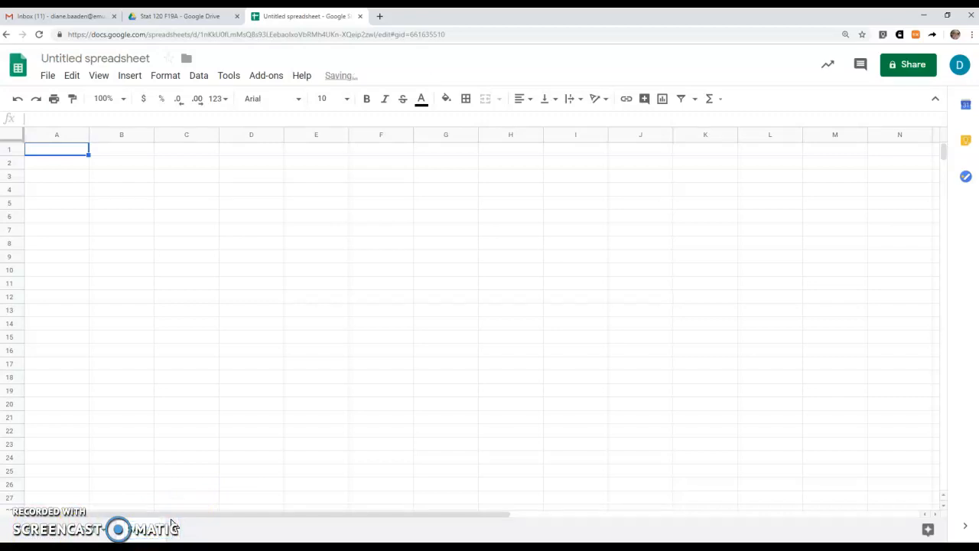
{"action": "left_click", "coordinate": [26, 532]}
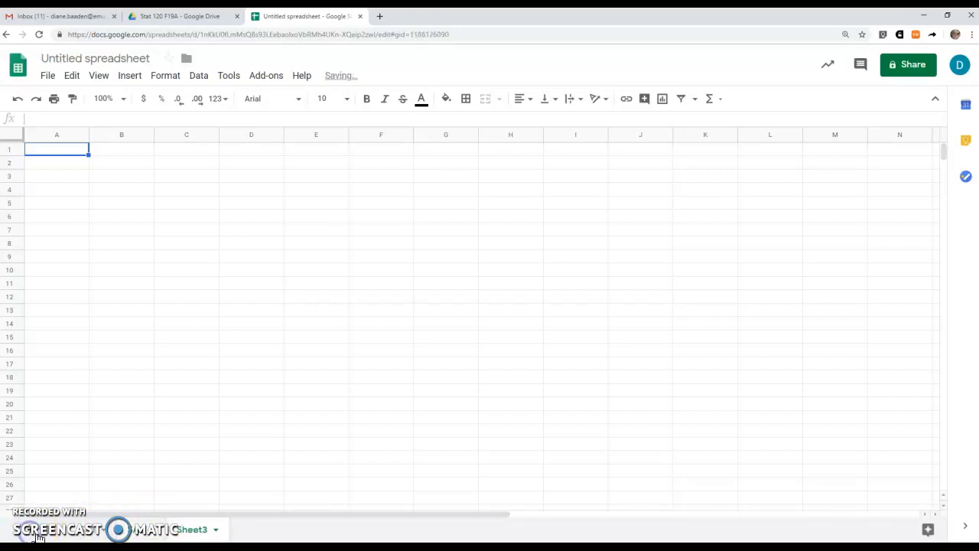
{"action": "double_click", "coordinate": [190, 531]}
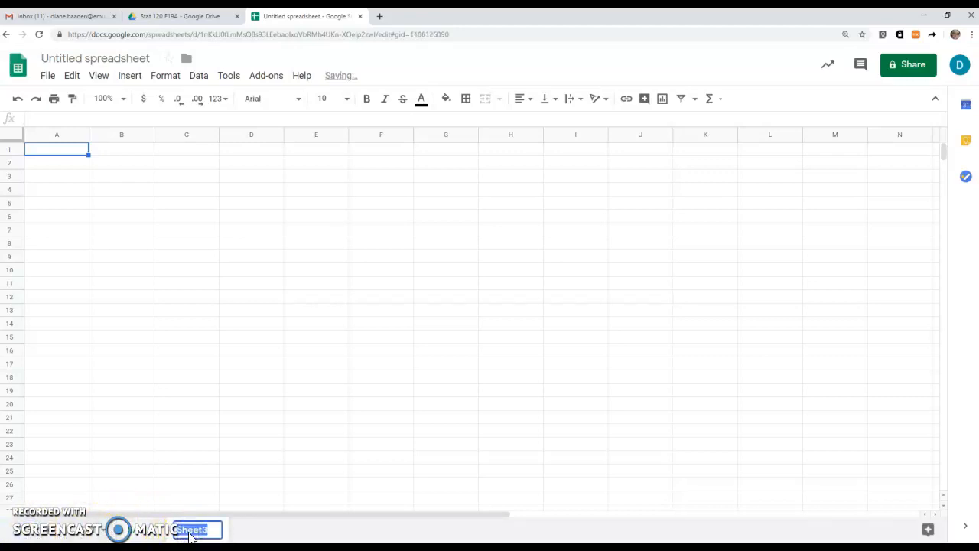
{"action": "type", "text": "SA"}
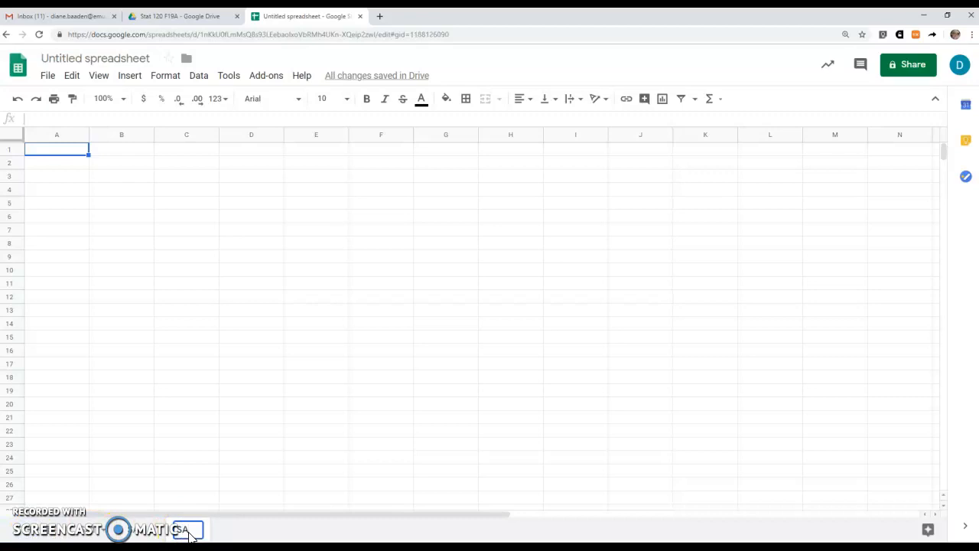
{"action": "type", "text": "3"}
{"action": "key", "text": "Return"}
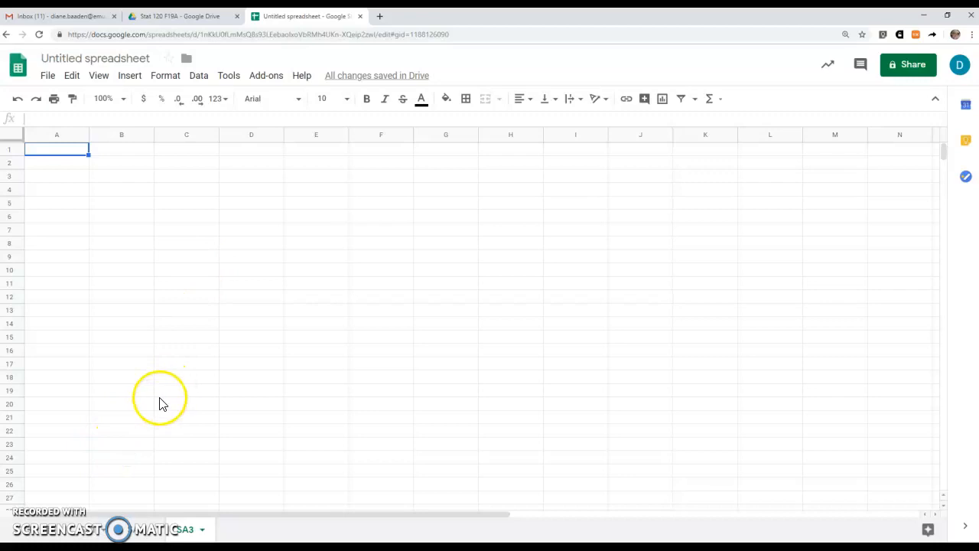
Load the myEMU portal in a new tab and go to the Academics Faculty page.
{"action": "left_click", "coordinate": [382, 16]}
{"action": "type", "text": "my"}
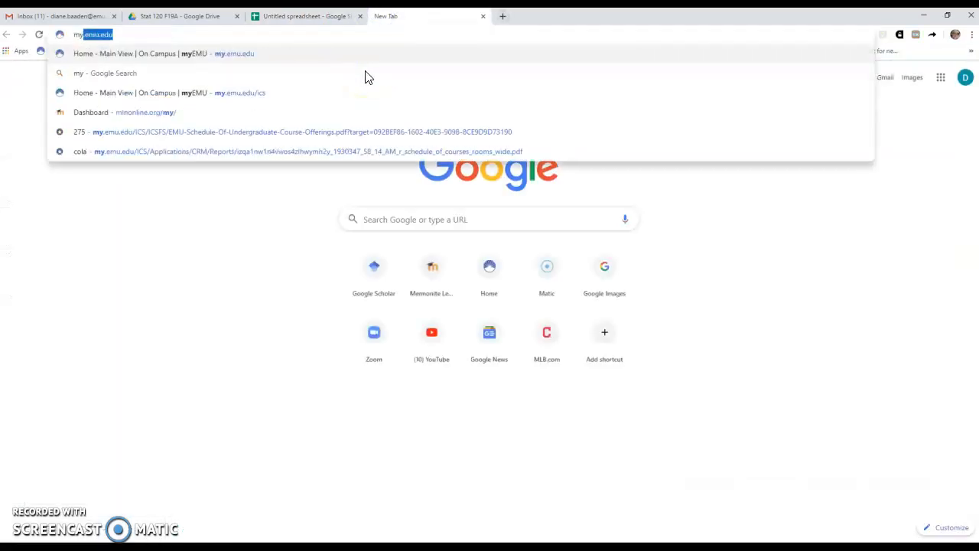
{"action": "key", "text": "Return"}
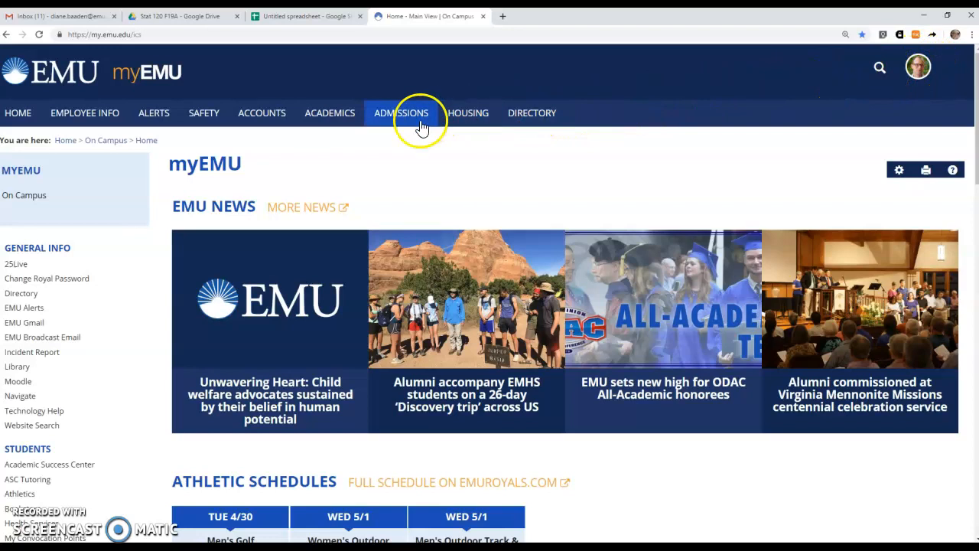
{"action": "left_click", "coordinate": [335, 123]}
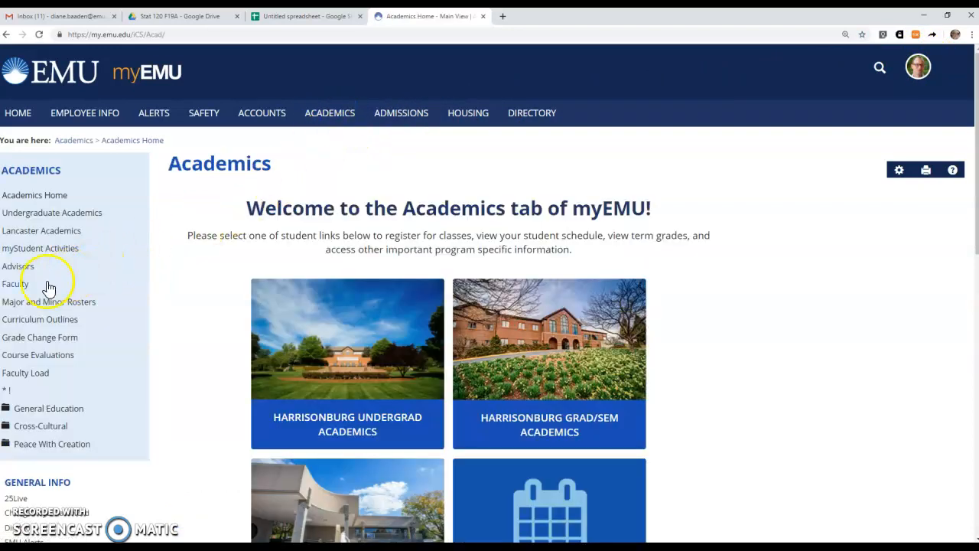
{"action": "left_click", "coordinate": [15, 288]}
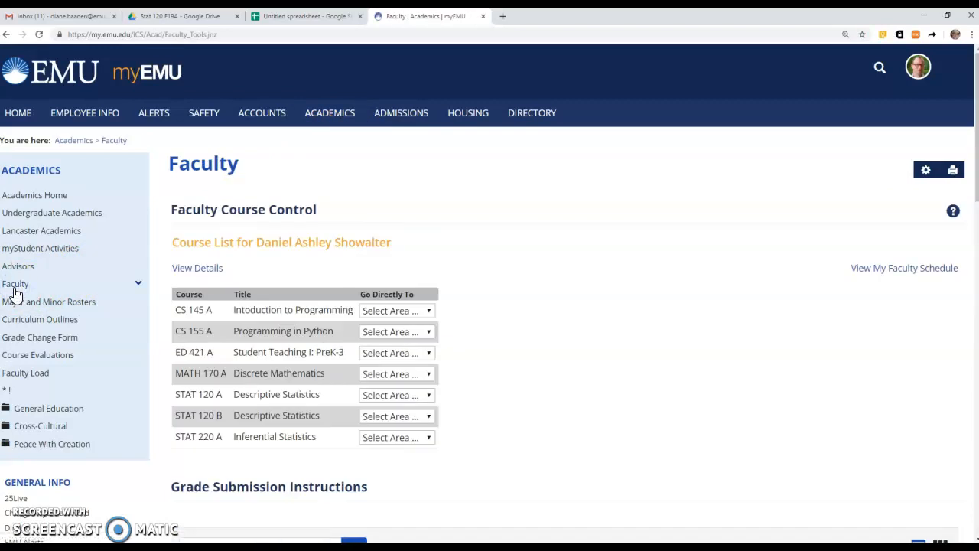
Open the STAT 120 A class list and select all students for email.
{"action": "left_click", "coordinate": [375, 394]}
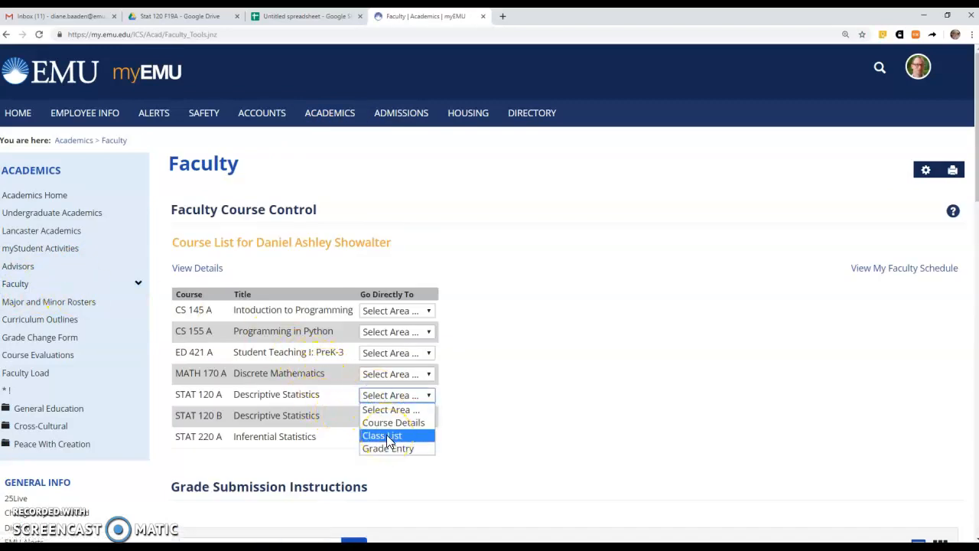
{"action": "left_click", "coordinate": [387, 435]}
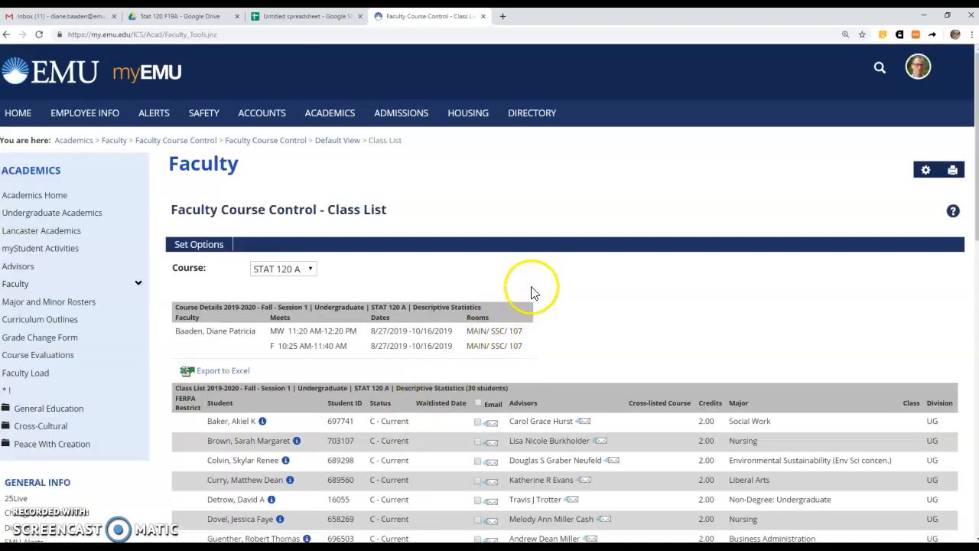
{"action": "scroll", "coordinate": [589, 357], "scroll_direction": "down", "scroll_amount": 3}
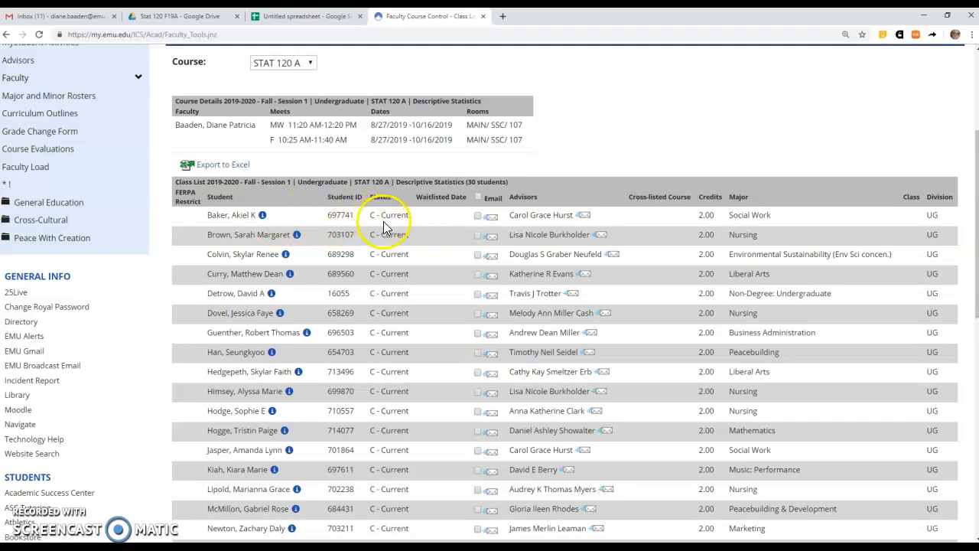
{"action": "left_click", "coordinate": [477, 196]}
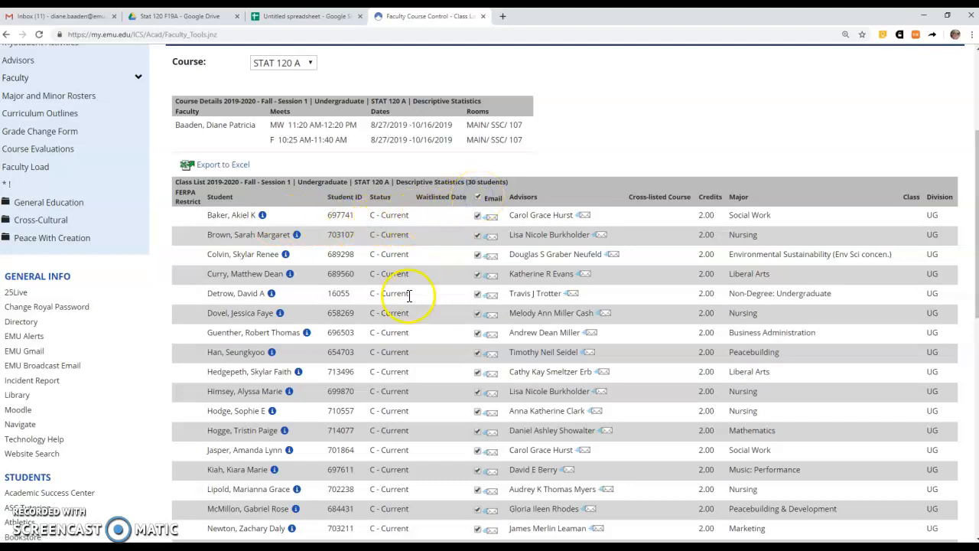
{"action": "scroll", "coordinate": [383, 331], "scroll_direction": "down", "scroll_amount": 6}
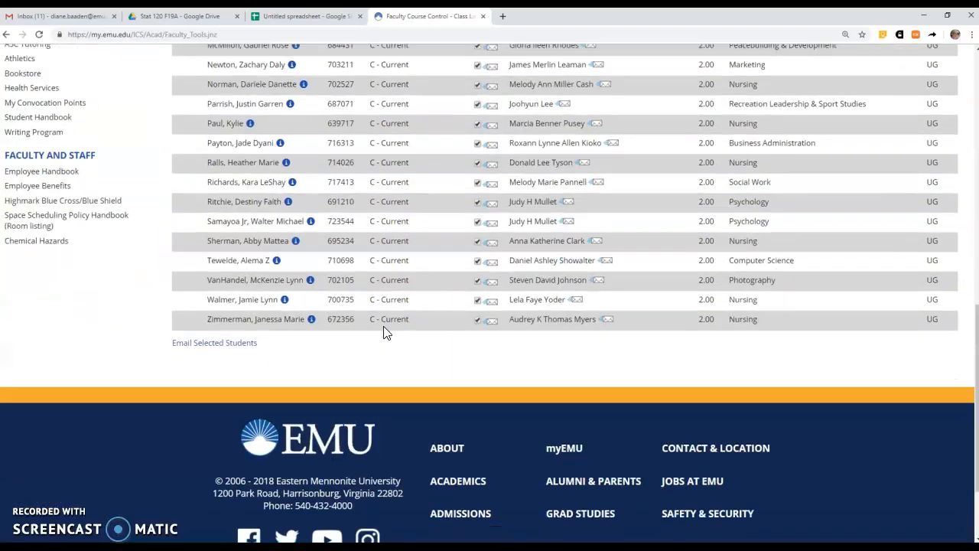
{"action": "scroll", "coordinate": [383, 331], "scroll_direction": "up", "scroll_amount": 2}
{"action": "scroll", "coordinate": [390, 325], "scroll_direction": "up", "scroll_amount": 7}
{"action": "scroll", "coordinate": [574, 306], "scroll_direction": "down", "scroll_amount": 2}
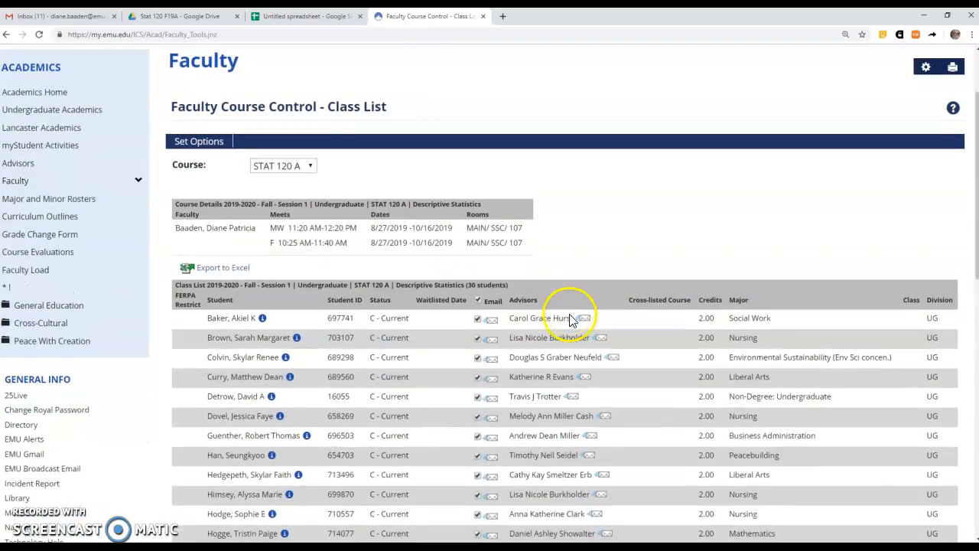
Export the class list and open ClassList (35).xls in Excel, maximized.
{"action": "left_click", "coordinate": [230, 267]}
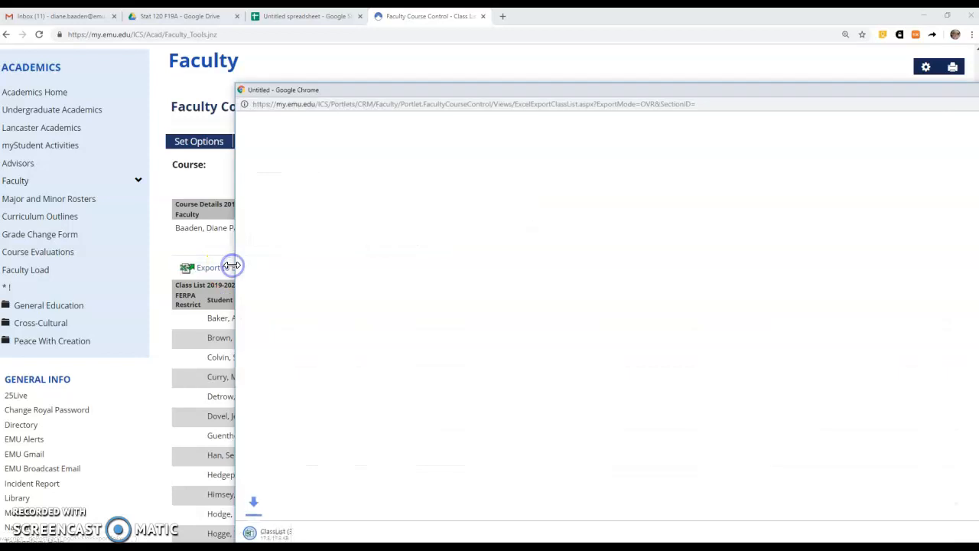
{"action": "left_click", "coordinate": [282, 535]}
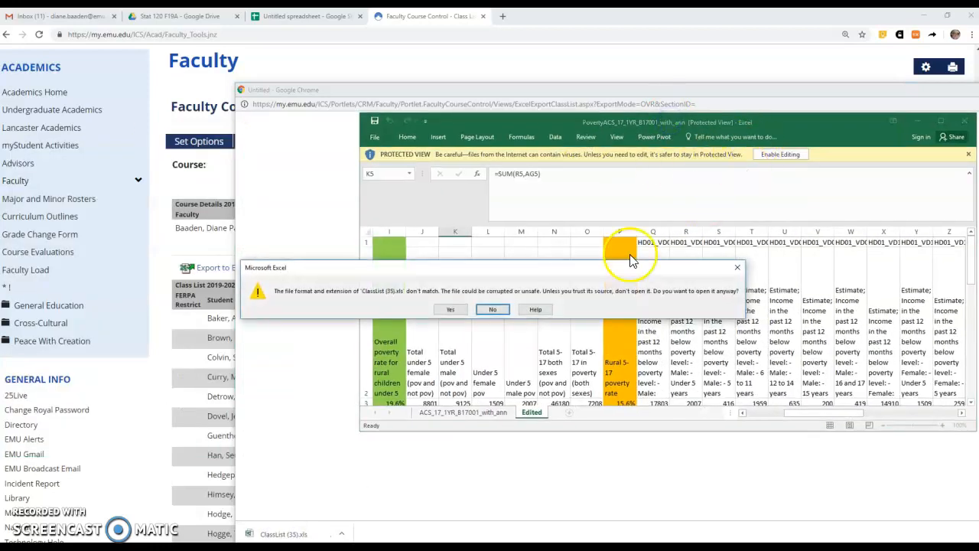
{"action": "left_click", "coordinate": [451, 309]}
{"action": "left_click", "coordinate": [438, 307]}
{"action": "left_click_drag", "start_coordinate": [0, 149], "coordinate": [675, 99]}
{"action": "left_click_drag", "start_coordinate": [861, 100], "coordinate": [821, 101]}
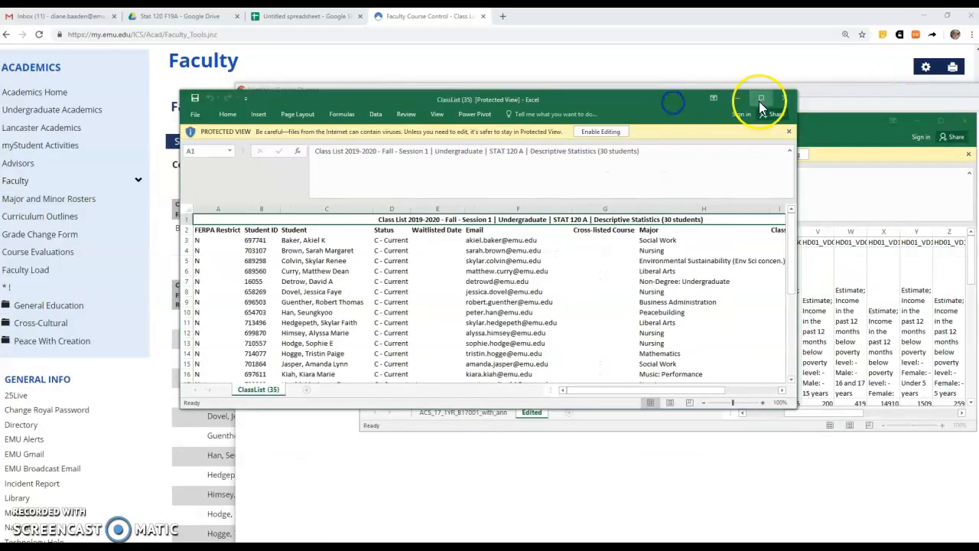
{"action": "double_click", "coordinate": [758, 105]}
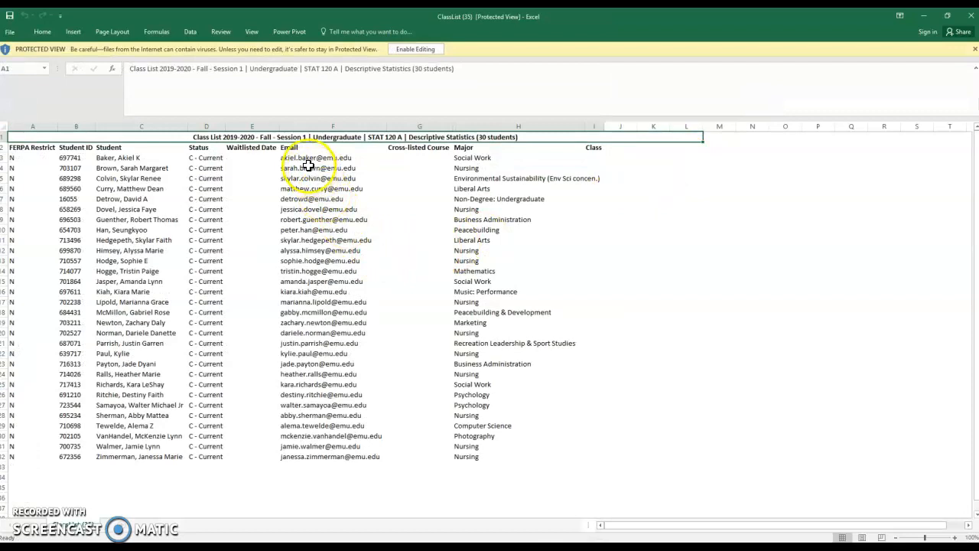
Enable editing, copy the first student's email, and minimize the Excel and popup windows.
{"action": "left_click_drag", "start_coordinate": [315, 158], "coordinate": [325, 459]}
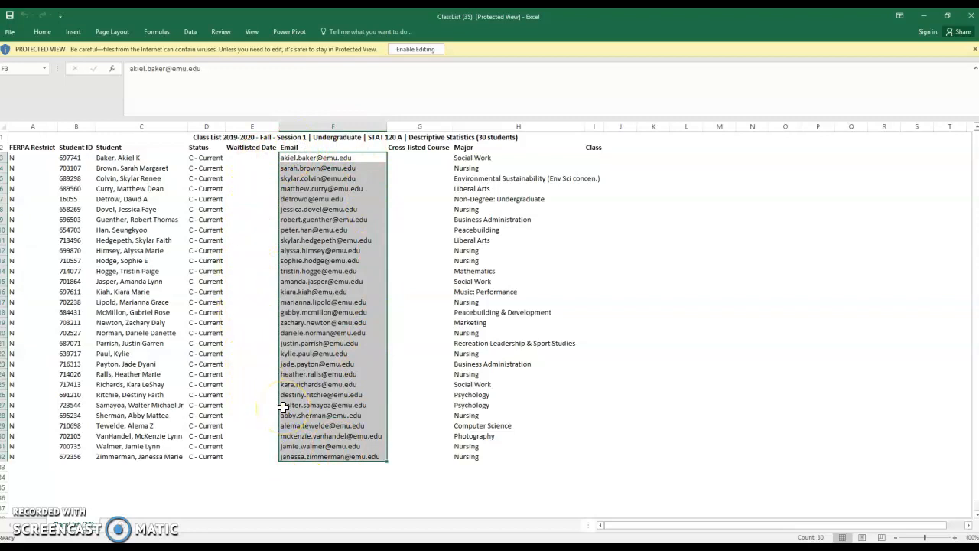
{"action": "left_click", "coordinate": [419, 49]}
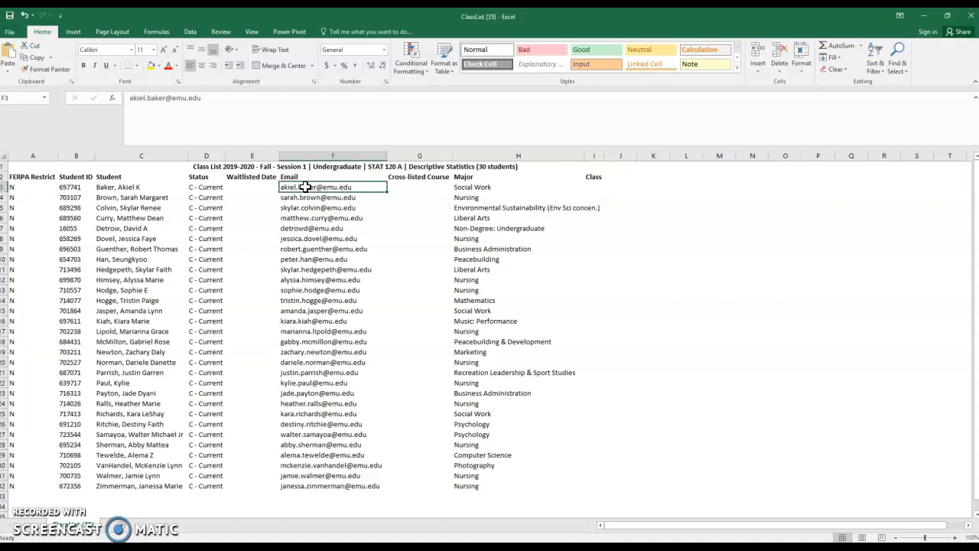
{"action": "key", "text": "ctrl+c"}
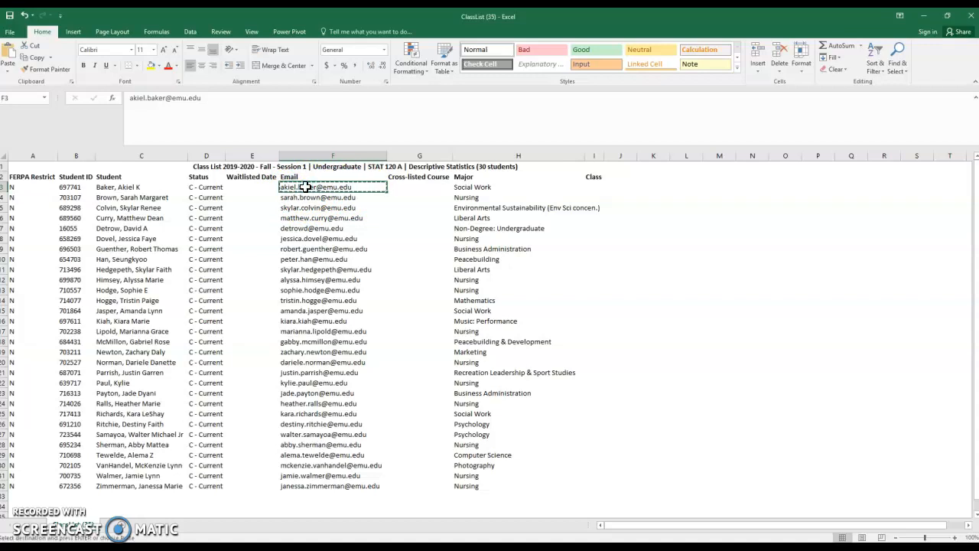
{"action": "left_click", "coordinate": [924, 15]}
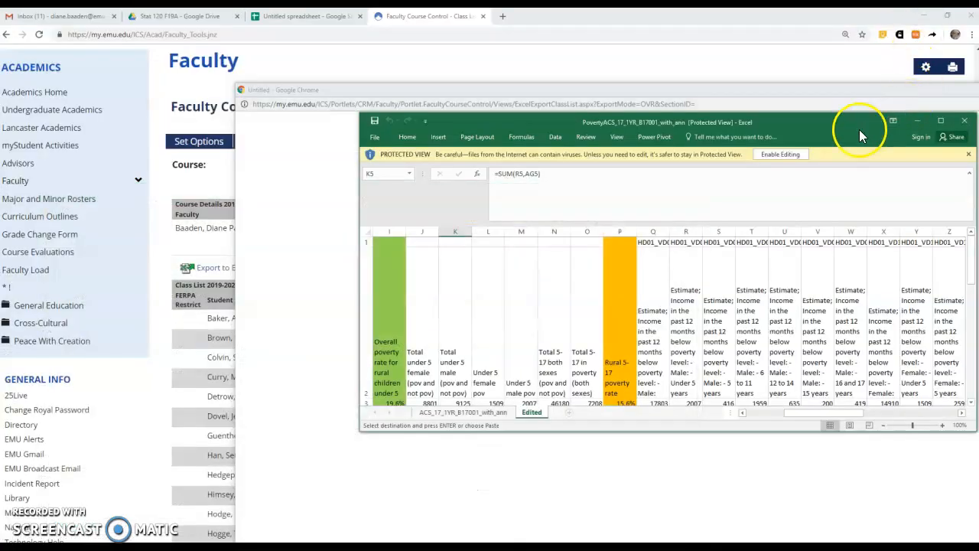
{"action": "left_click", "coordinate": [921, 120]}
{"action": "left_click_drag", "start_coordinate": [922, 87], "coordinate": [769, 92]}
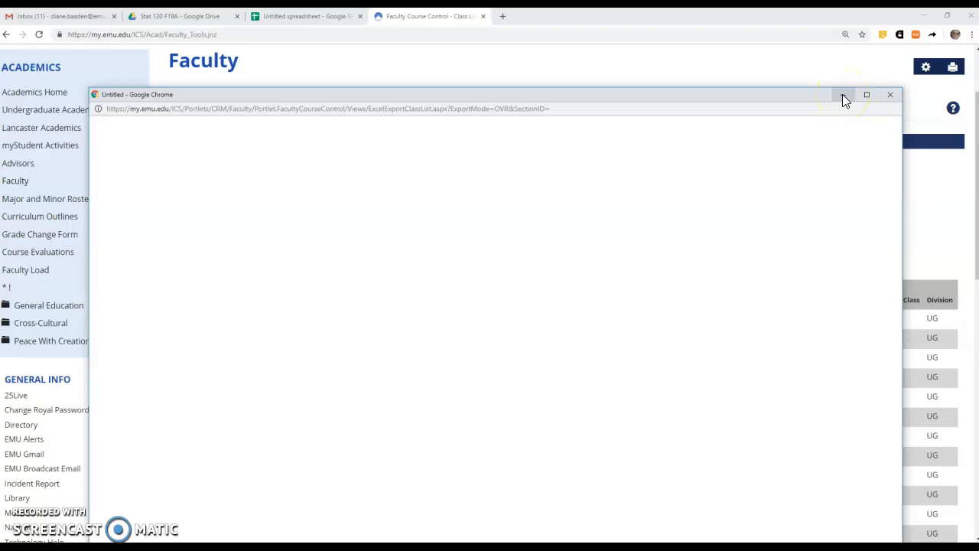
{"action": "left_click", "coordinate": [842, 94]}
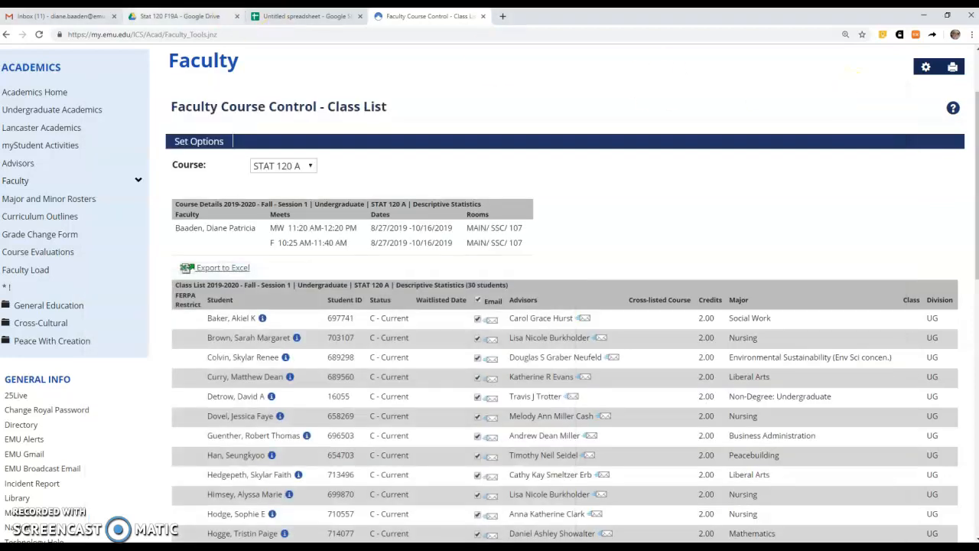
Open the untitled spreadsheet from the Stat 120 F19A folder.
{"action": "left_click", "coordinate": [176, 16]}
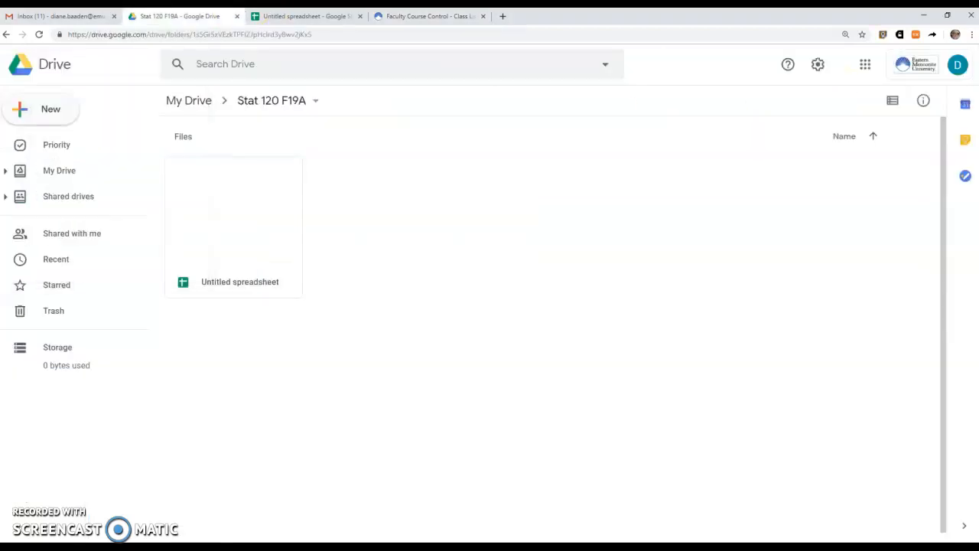
{"action": "left_click", "coordinate": [251, 287]}
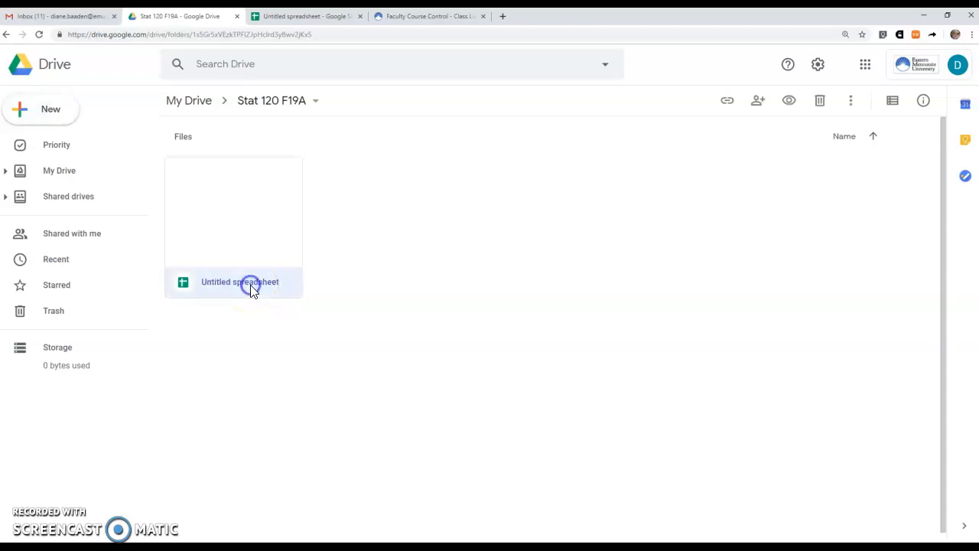
{"action": "double_click", "coordinate": [251, 282]}
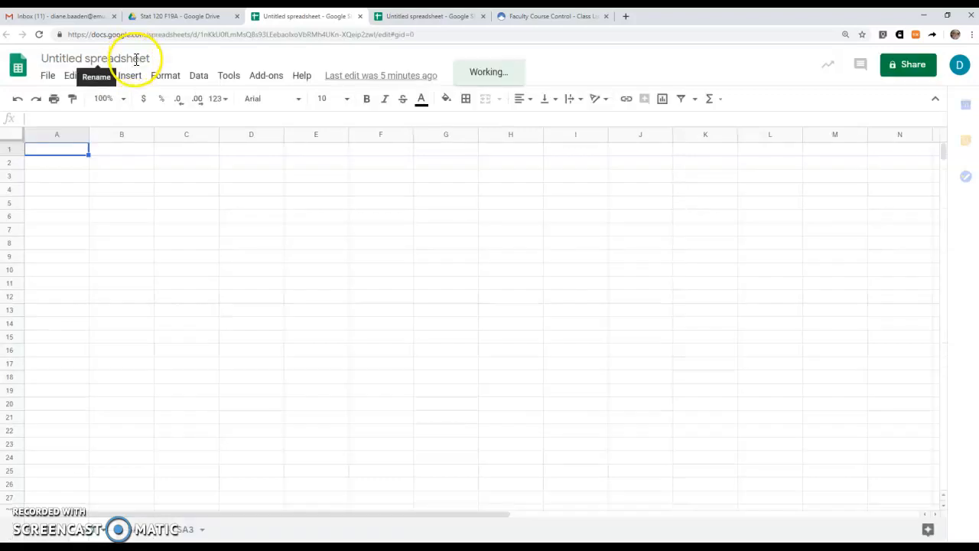
Retitle the spreadsheet with the first student's surname and first name, checked against Excel.
{"action": "left_click", "coordinate": [136, 59]}
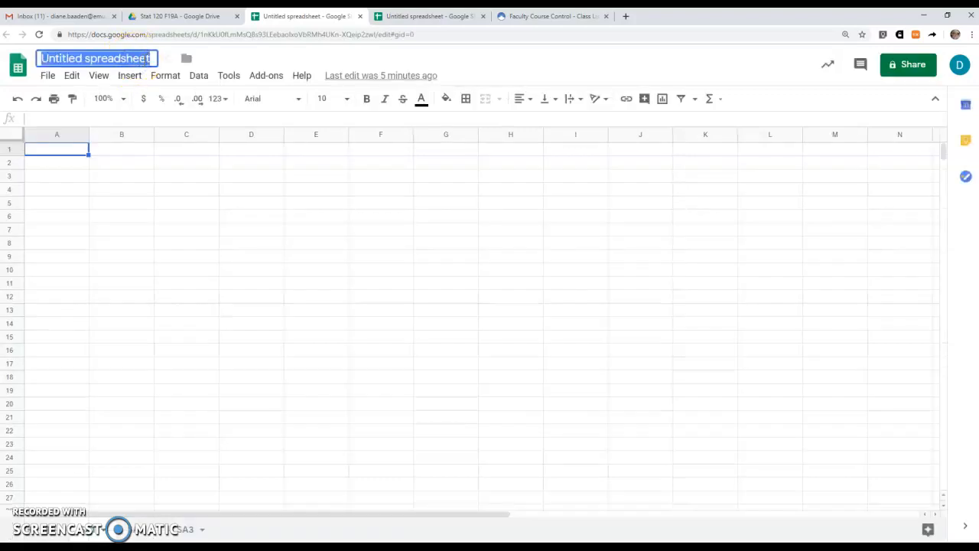
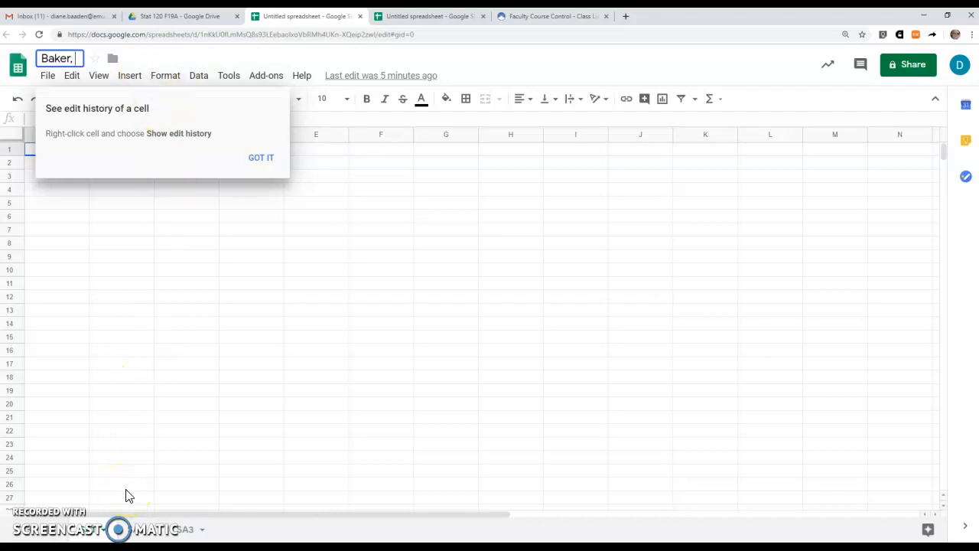
{"action": "left_click", "coordinate": [398, 548]}
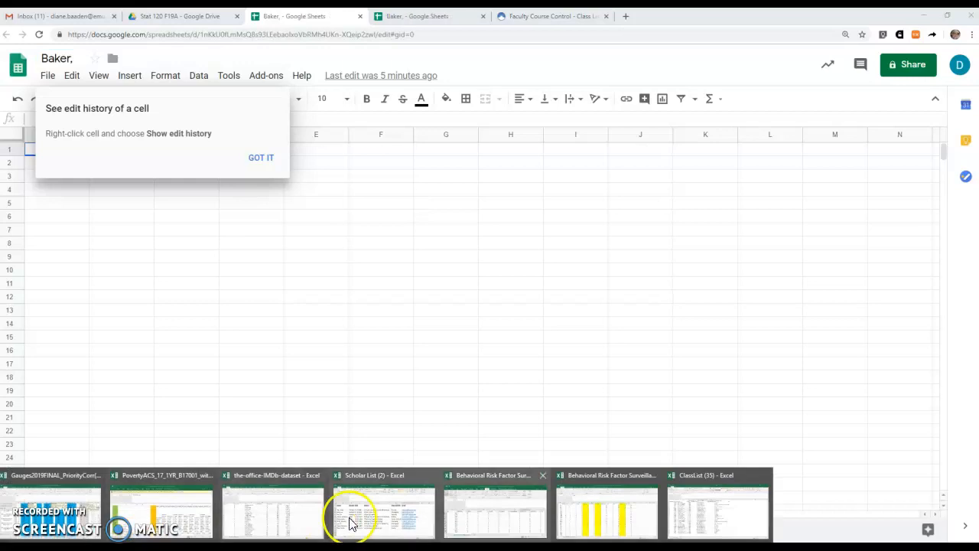
{"action": "left_click", "coordinate": [673, 492]}
{"action": "key", "text": "ctrl+c"}
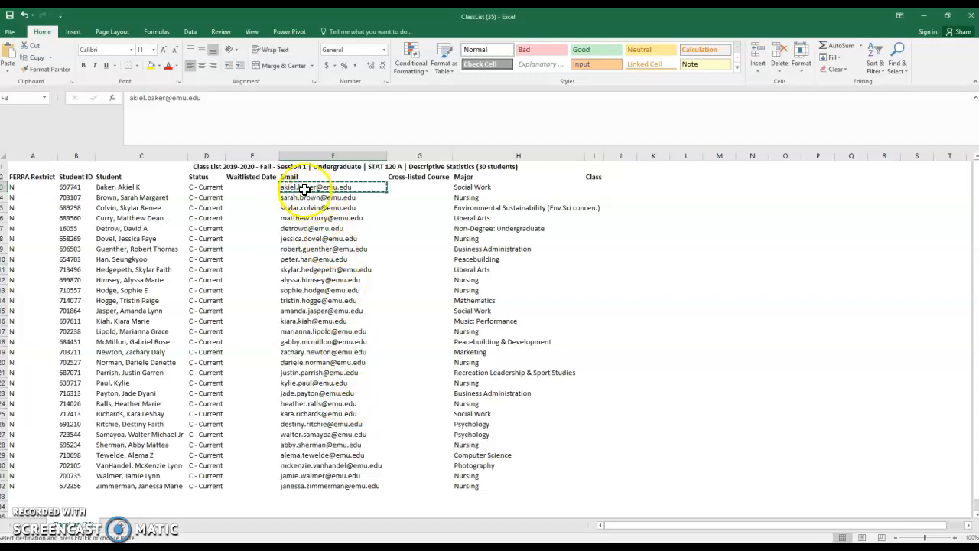
{"action": "left_click", "coordinate": [923, 15]}
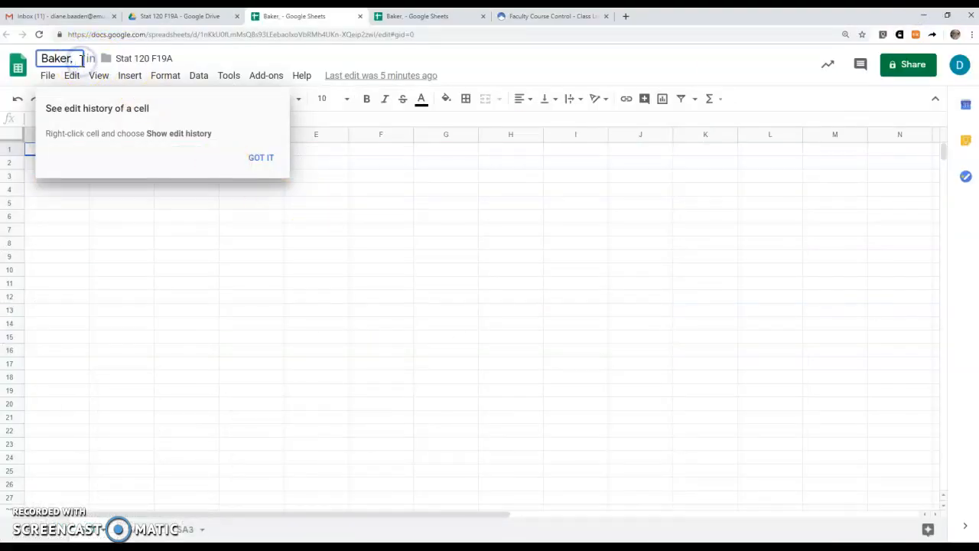
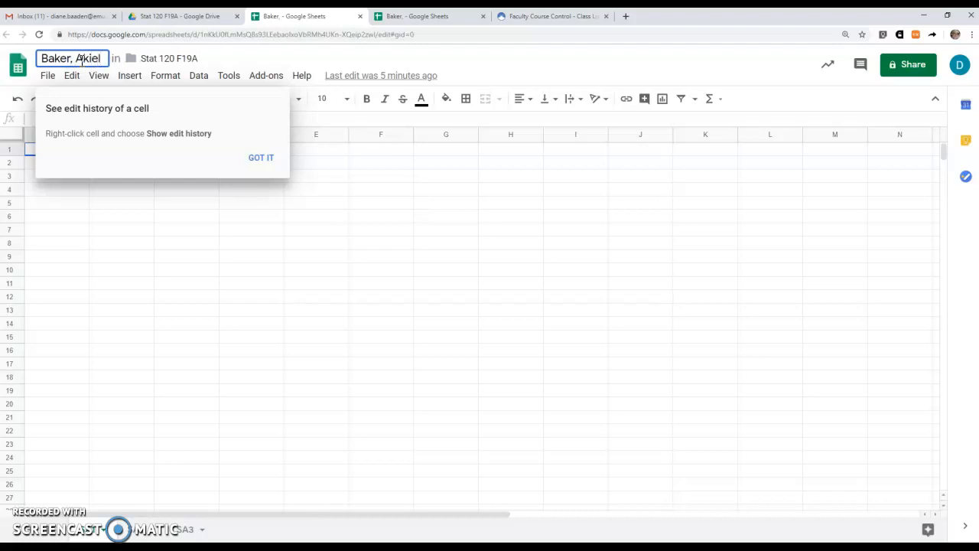
{"action": "left_click", "coordinate": [267, 160]}
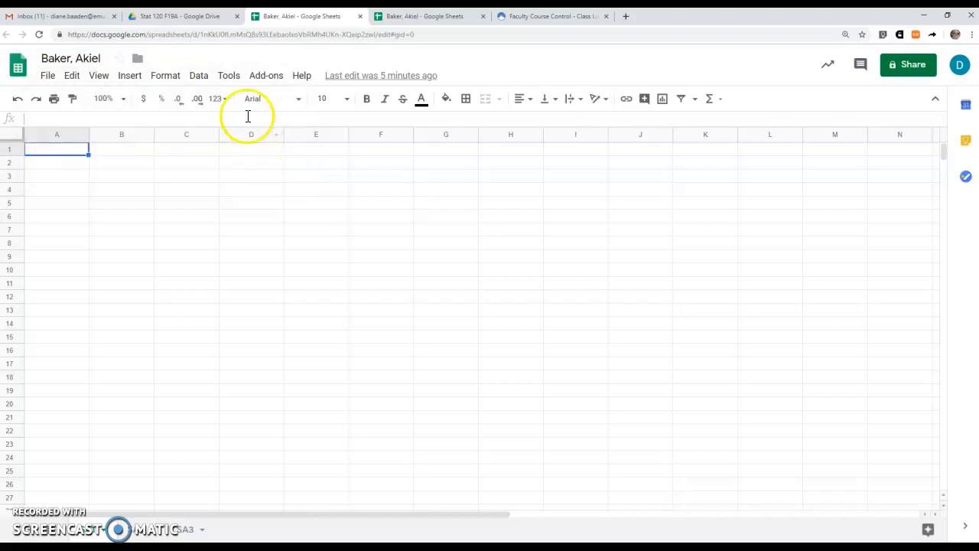
Make one copy of the renamed student spreadsheet.
{"action": "left_click", "coordinate": [197, 21]}
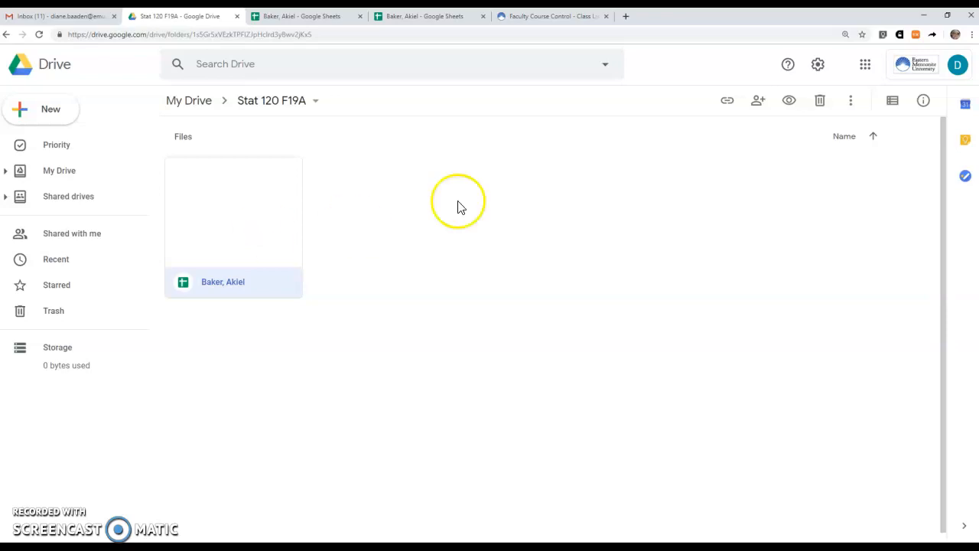
{"action": "left_click", "coordinate": [256, 228]}
{"action": "right_click", "coordinate": [256, 228]}
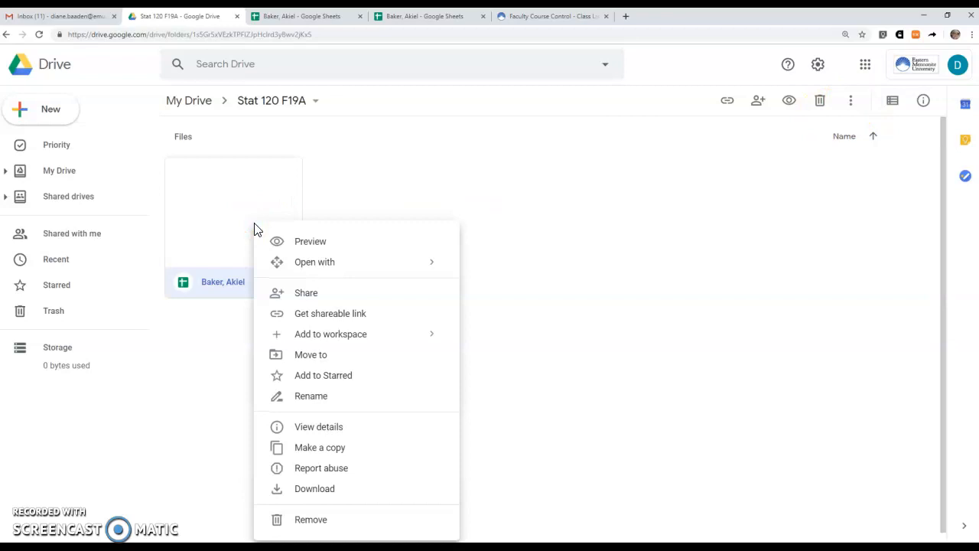
{"action": "left_click", "coordinate": [327, 451]}
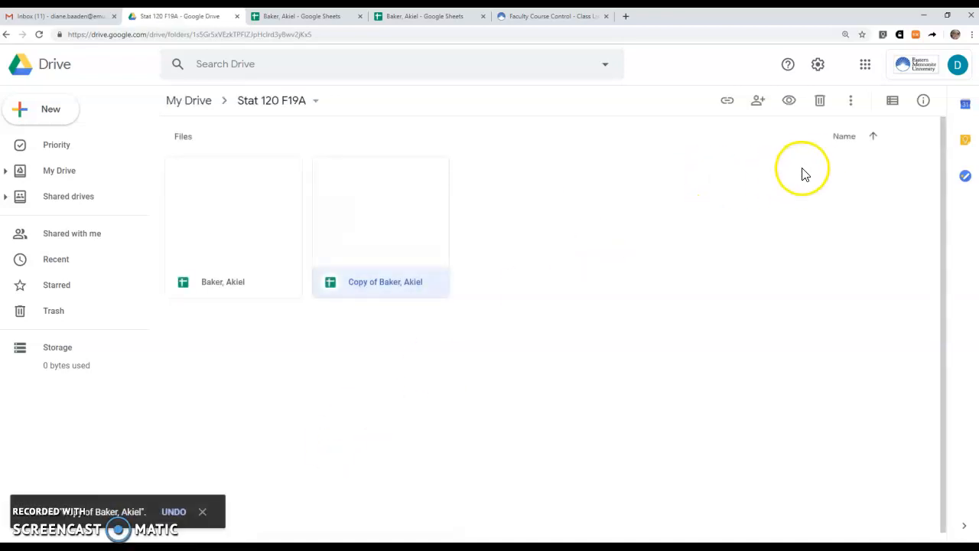
Switch to list view and duplicate the original and its copy together.
{"action": "left_click", "coordinate": [893, 104]}
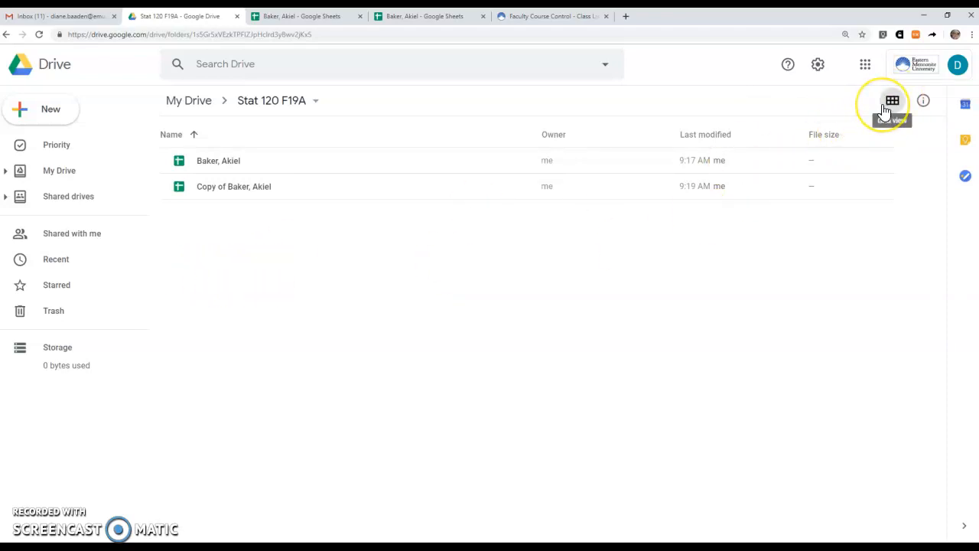
{"action": "left_click", "coordinate": [282, 166]}
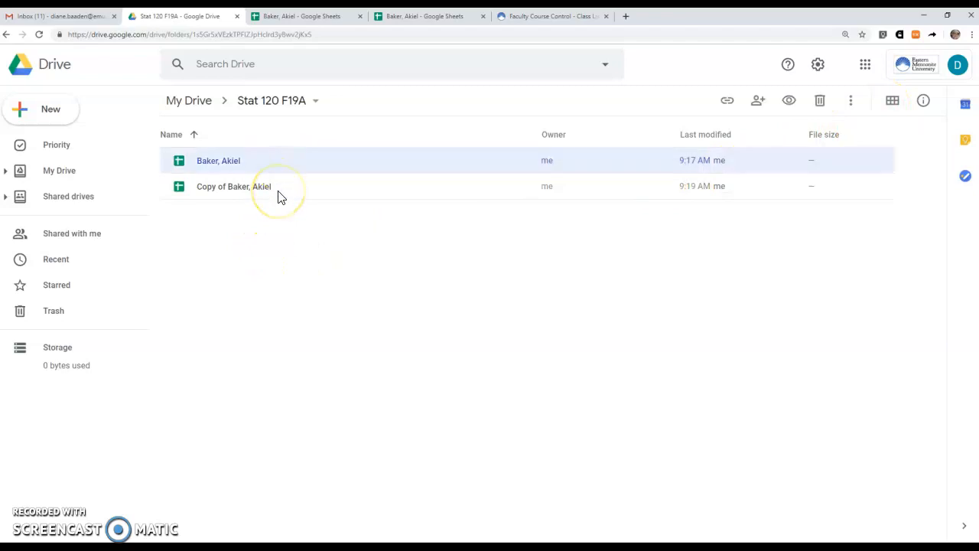
{"action": "left_click", "coordinate": [277, 191], "text": "shift"}
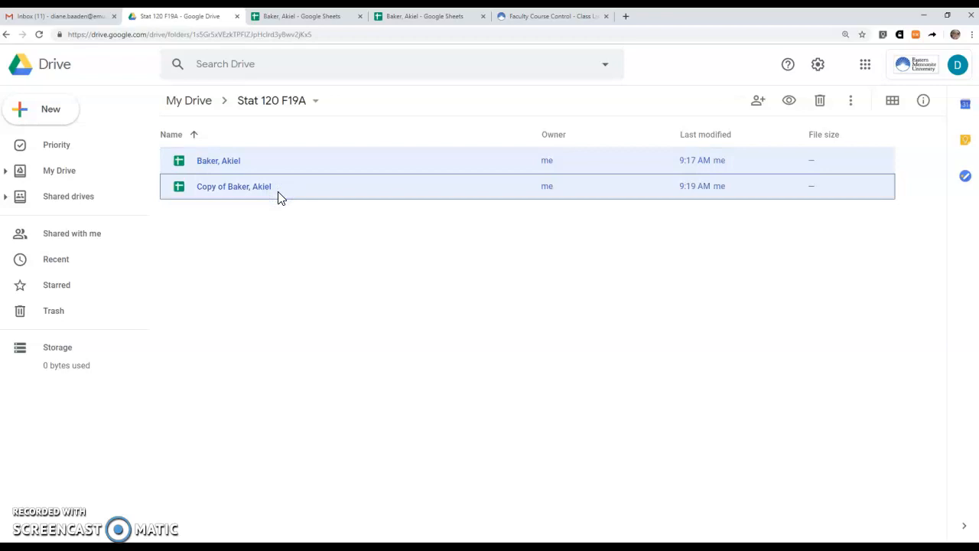
{"action": "right_click", "coordinate": [277, 196]}
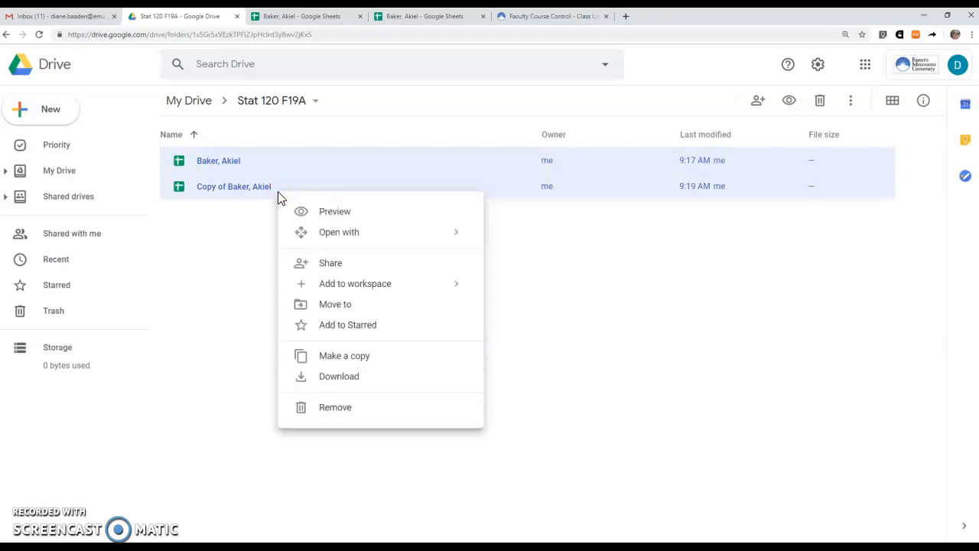
{"action": "left_click", "coordinate": [345, 357]}
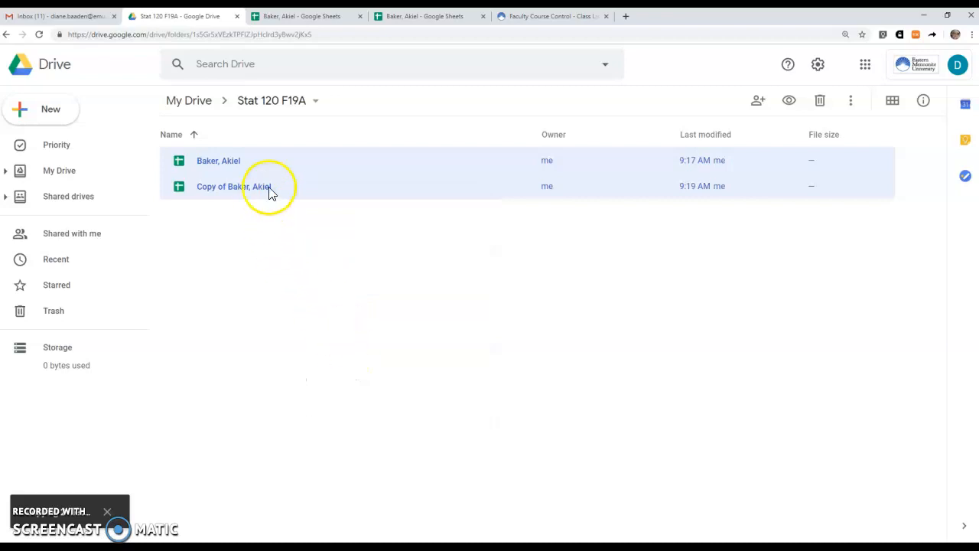
Duplicate all four spreadsheets, then all eight spreadsheets.
{"action": "left_click", "coordinate": [303, 164]}
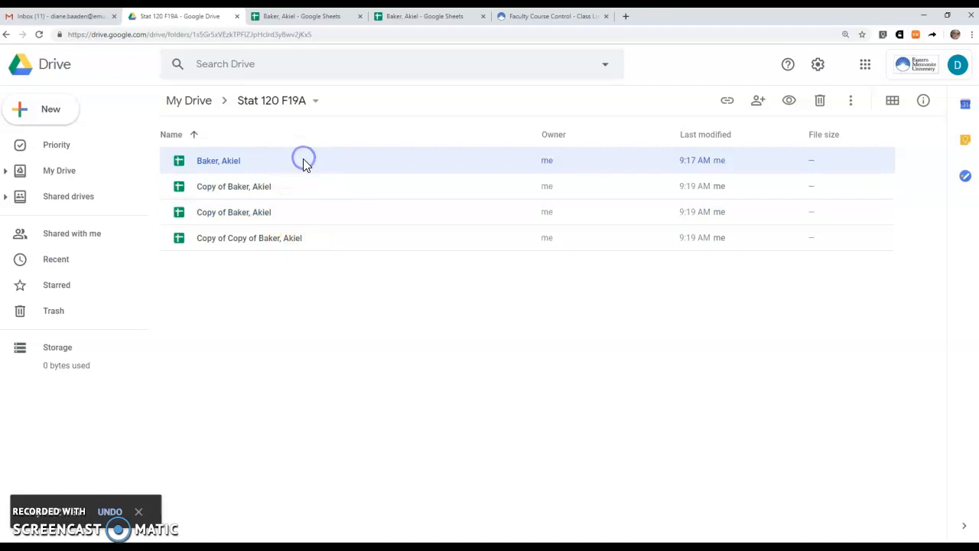
{"action": "left_click", "coordinate": [304, 240], "text": "shift"}
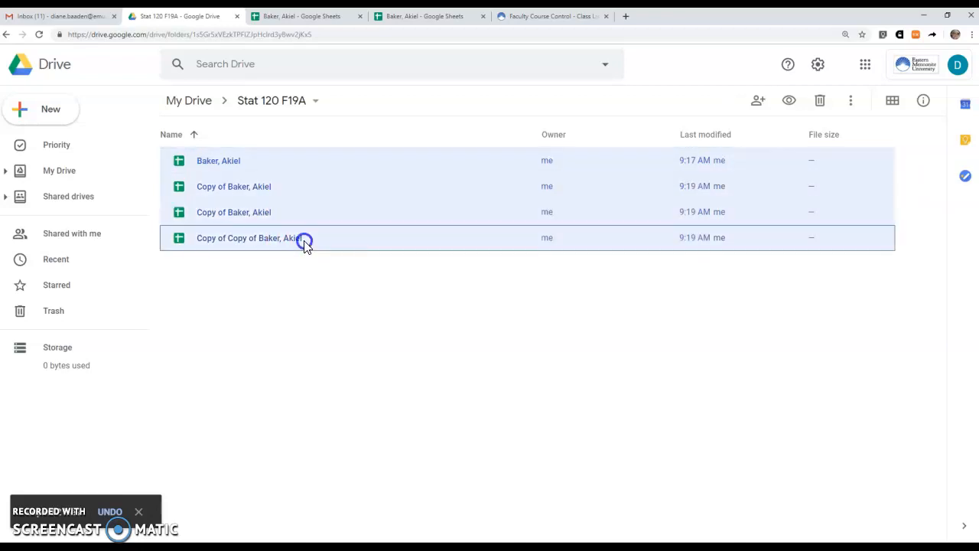
{"action": "right_click", "coordinate": [304, 243]}
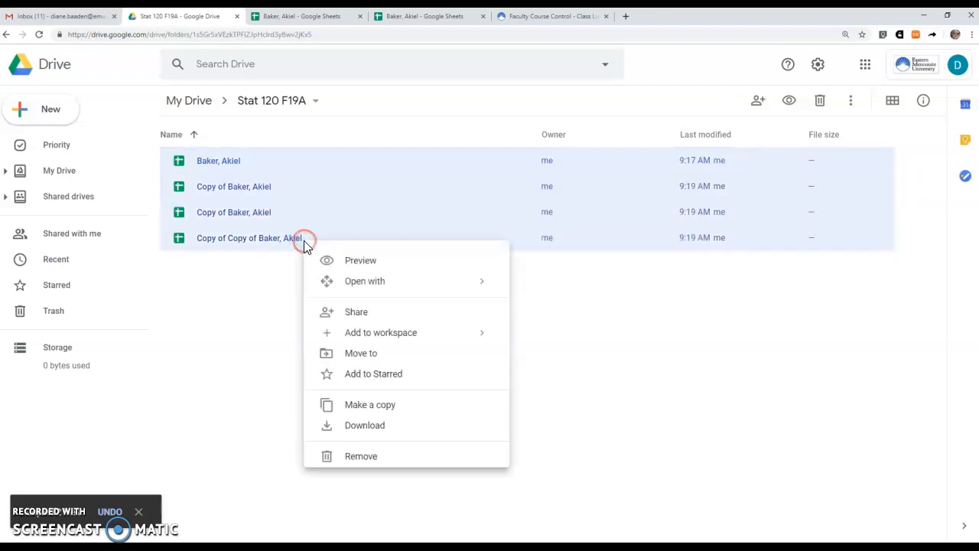
{"action": "left_click", "coordinate": [371, 404]}
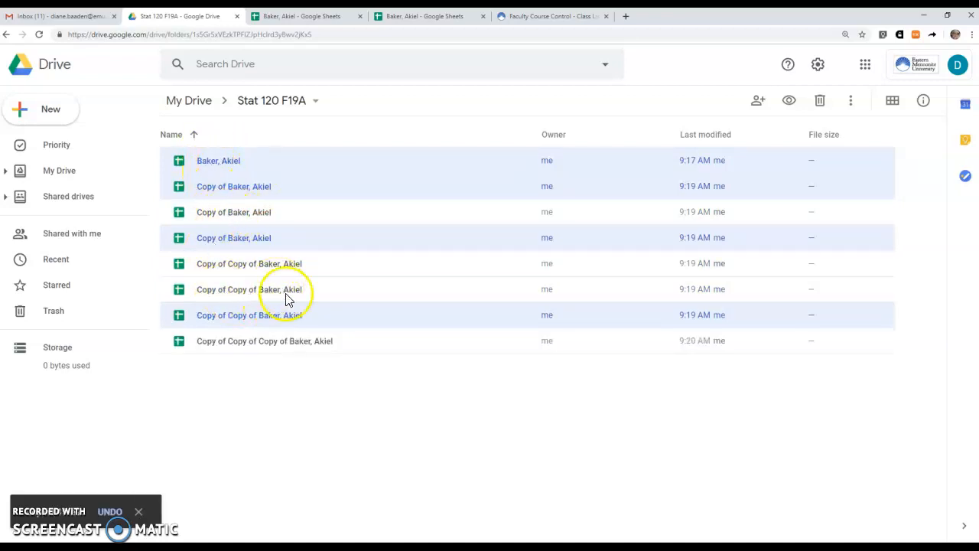
{"action": "left_click", "coordinate": [280, 161]}
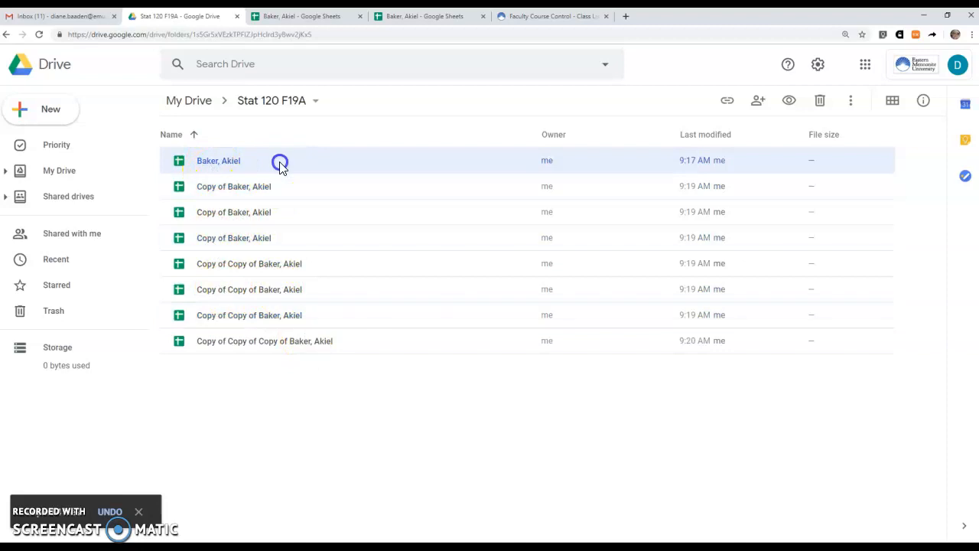
{"action": "left_click", "coordinate": [298, 342], "text": "shift"}
{"action": "right_click", "coordinate": [299, 342]}
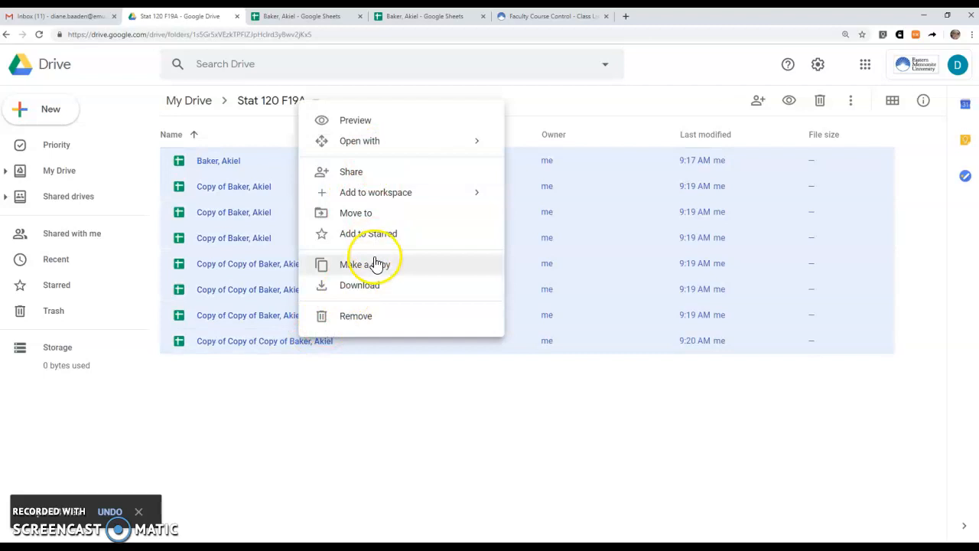
{"action": "left_click", "coordinate": [376, 265]}
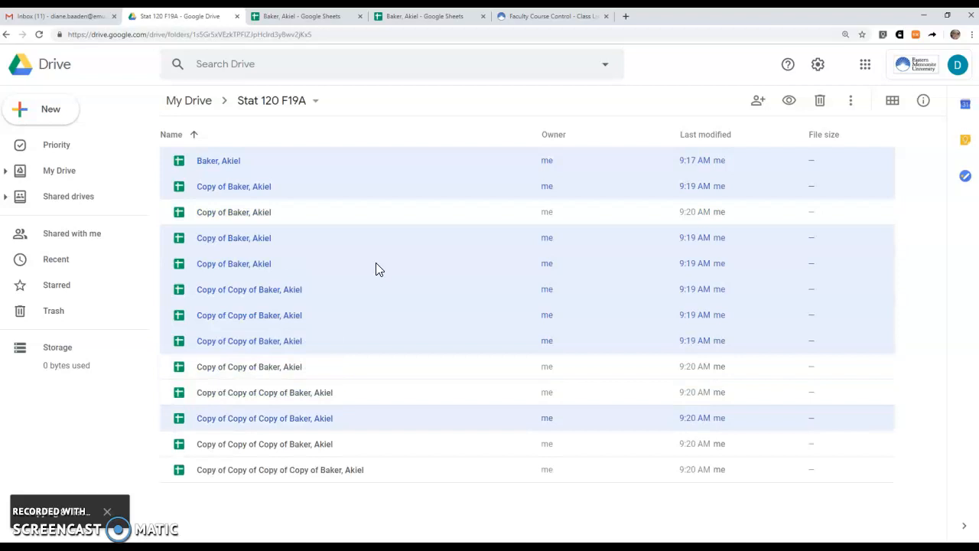
Select every spreadsheet in the folder and duplicate them all.
{"action": "left_click", "coordinate": [281, 160]}
{"action": "scroll", "coordinate": [278, 388], "scroll_direction": "down", "scroll_amount": 2}
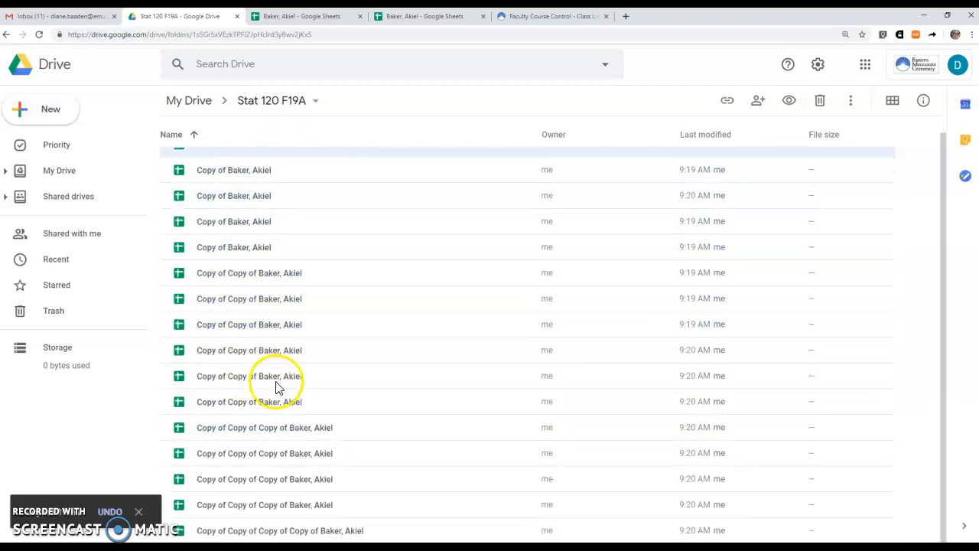
{"action": "left_click", "coordinate": [283, 532], "text": "shift"}
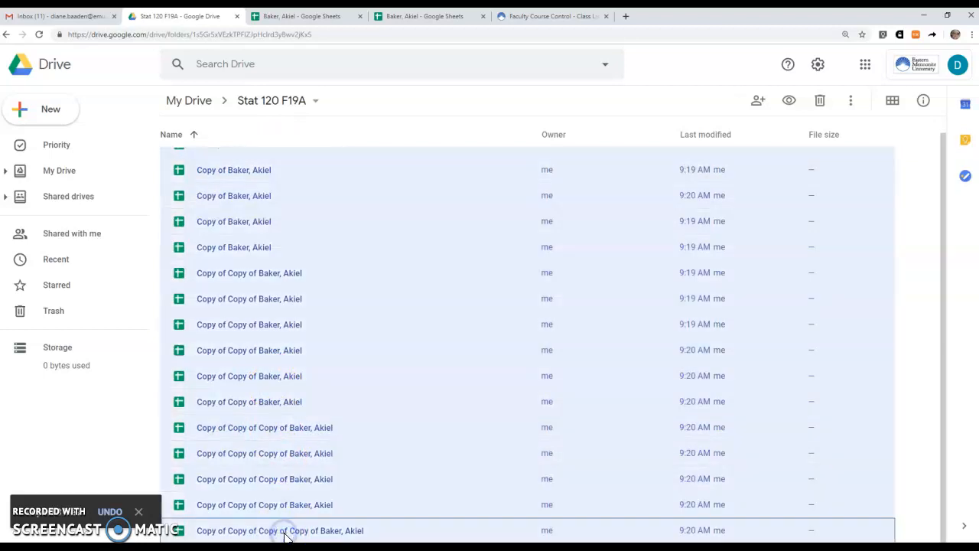
{"action": "right_click", "coordinate": [288, 532]}
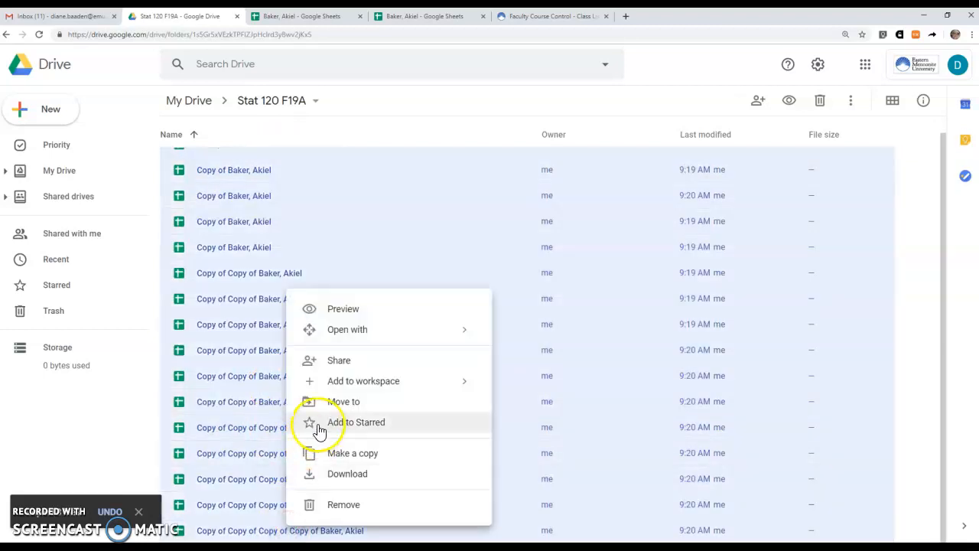
{"action": "left_click", "coordinate": [350, 457]}
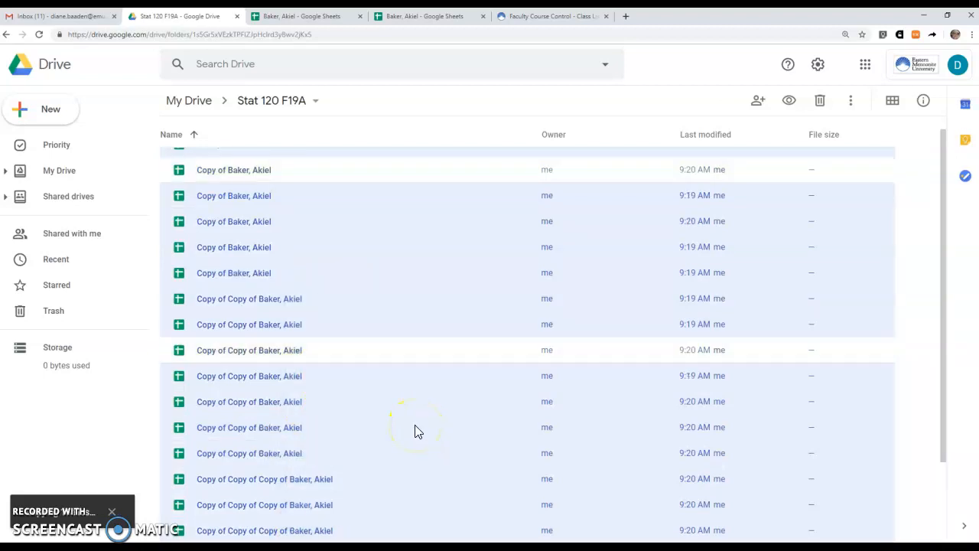
Duplicate three more of the copies and scroll through the resulting list.
{"action": "scroll", "coordinate": [415, 425], "scroll_direction": "down", "scroll_amount": 2}
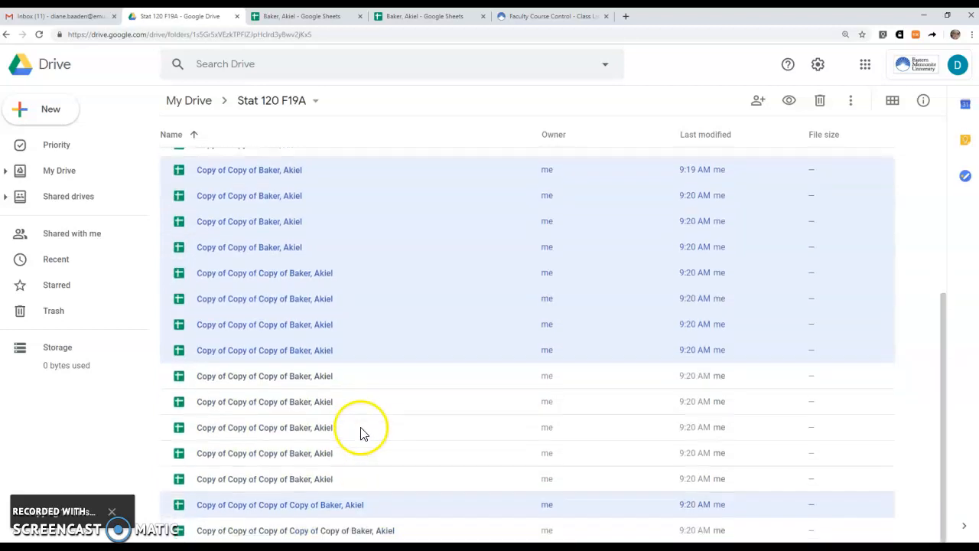
{"action": "left_click", "coordinate": [348, 479]}
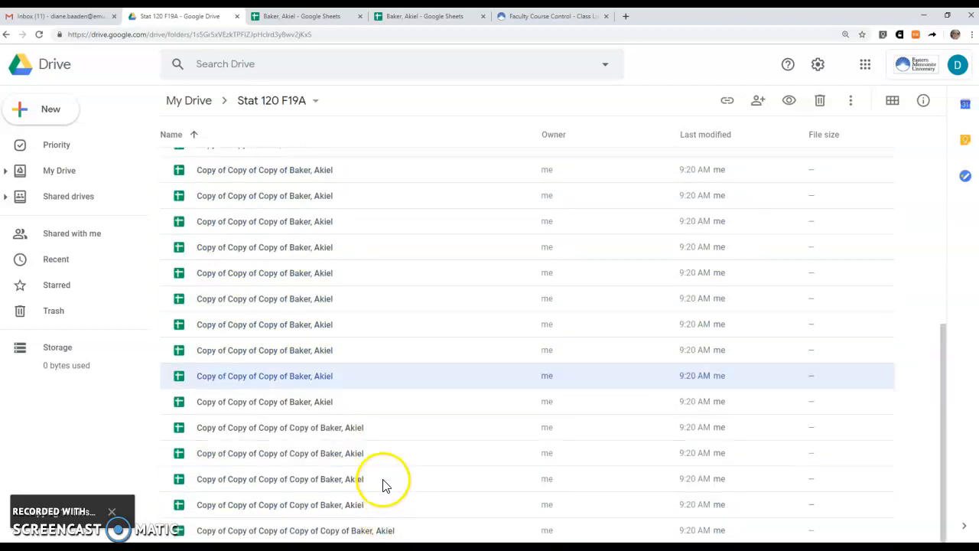
{"action": "left_click", "coordinate": [376, 429], "text": "shift"}
{"action": "right_click", "coordinate": [378, 432]}
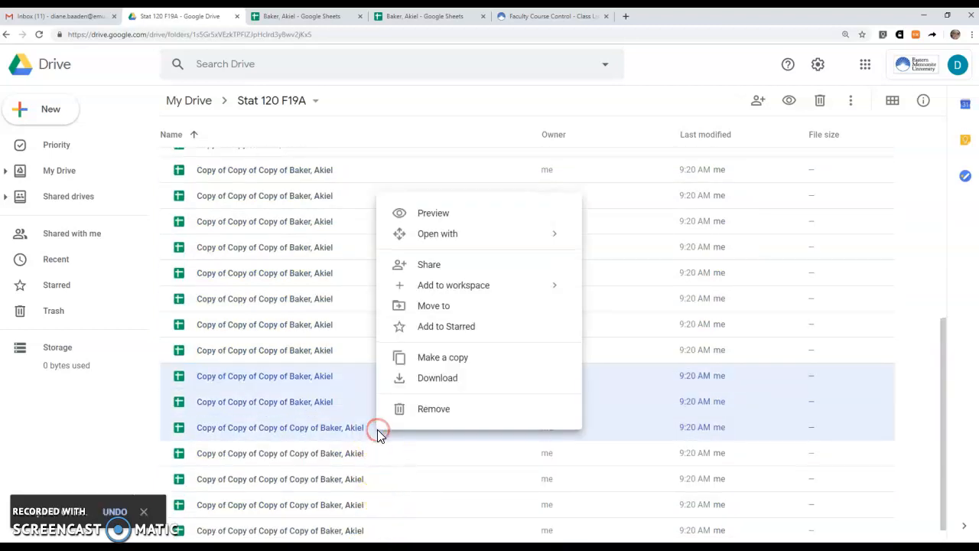
{"action": "left_click", "coordinate": [455, 361]}
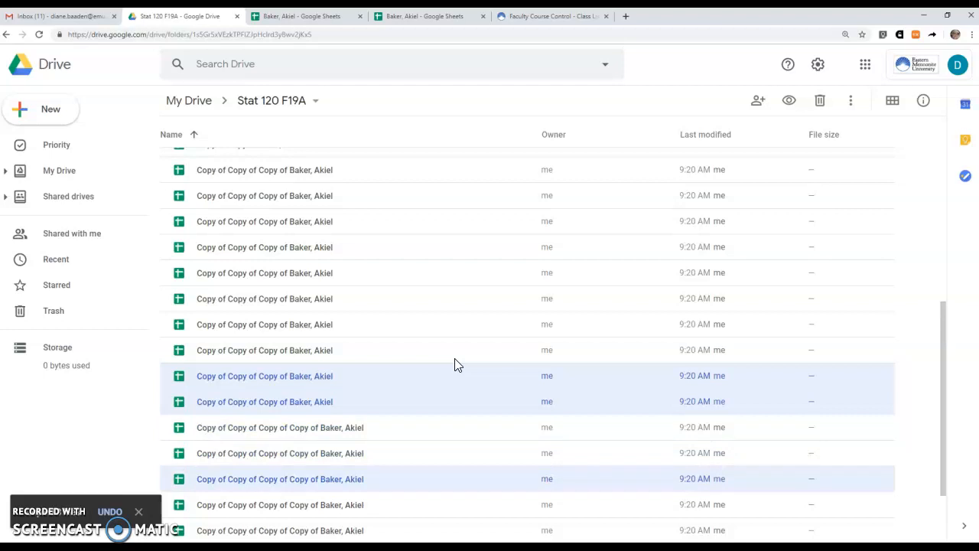
{"action": "scroll", "coordinate": [444, 366], "scroll_direction": "down", "scroll_amount": 2}
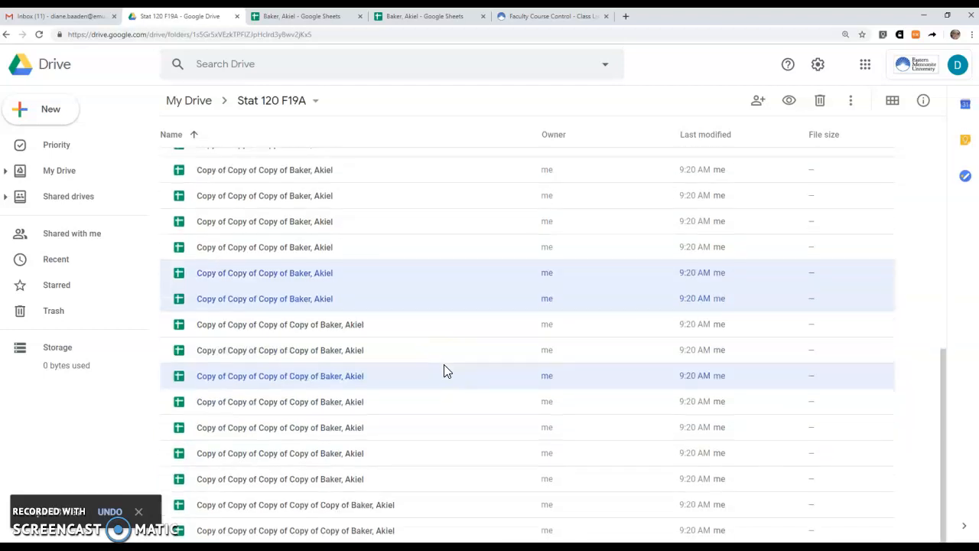
{"action": "scroll", "coordinate": [445, 365], "scroll_direction": "up", "scroll_amount": 7}
{"action": "scroll", "coordinate": [447, 370], "scroll_direction": "up", "scroll_amount": 3}
{"action": "scroll", "coordinate": [448, 371], "scroll_direction": "down", "scroll_amount": 6}
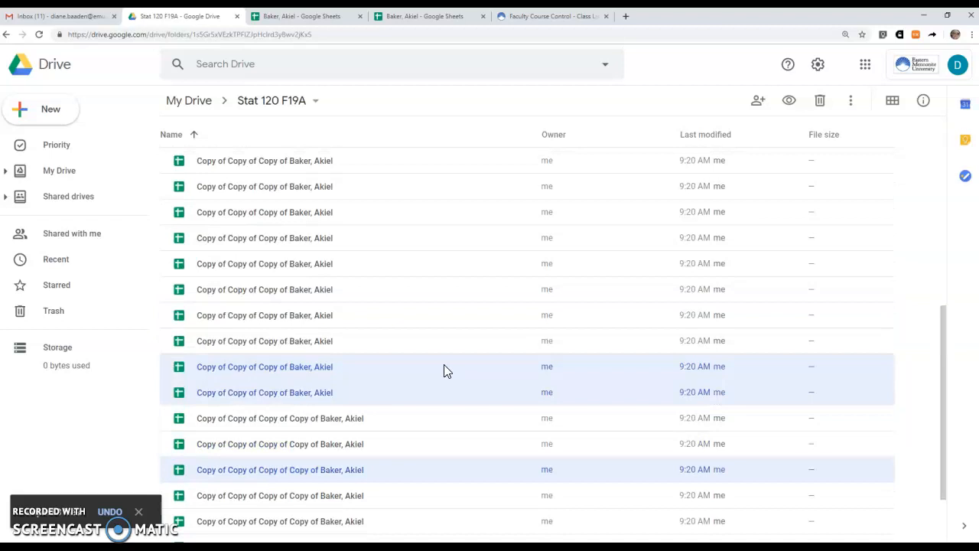
{"action": "scroll", "coordinate": [448, 370], "scroll_direction": "up", "scroll_amount": 4}
{"action": "scroll", "coordinate": [447, 371], "scroll_direction": "up", "scroll_amount": 3}
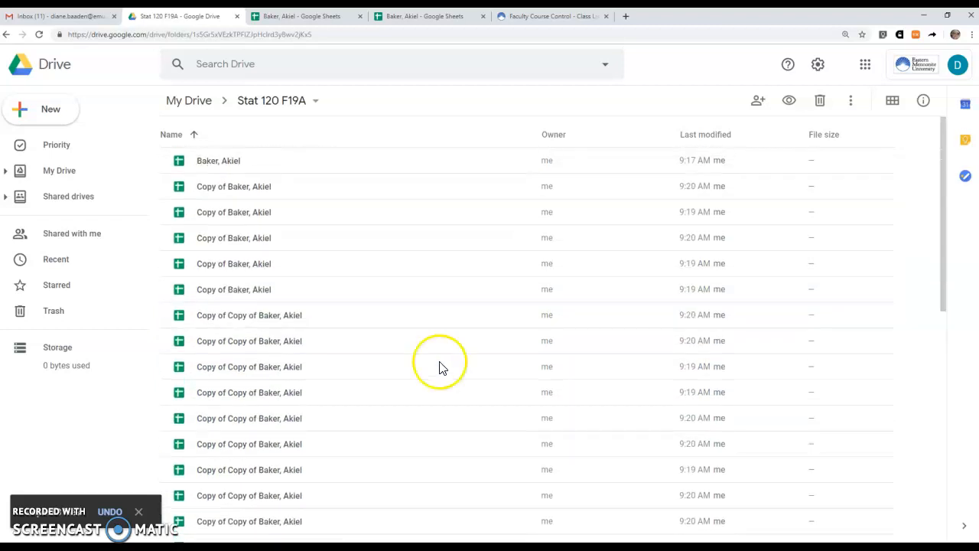
Share the original spreadsheet with the student as editor, noting 'Here's your spreadsheet for stats this semester.'.
{"action": "left_click", "coordinate": [274, 162]}
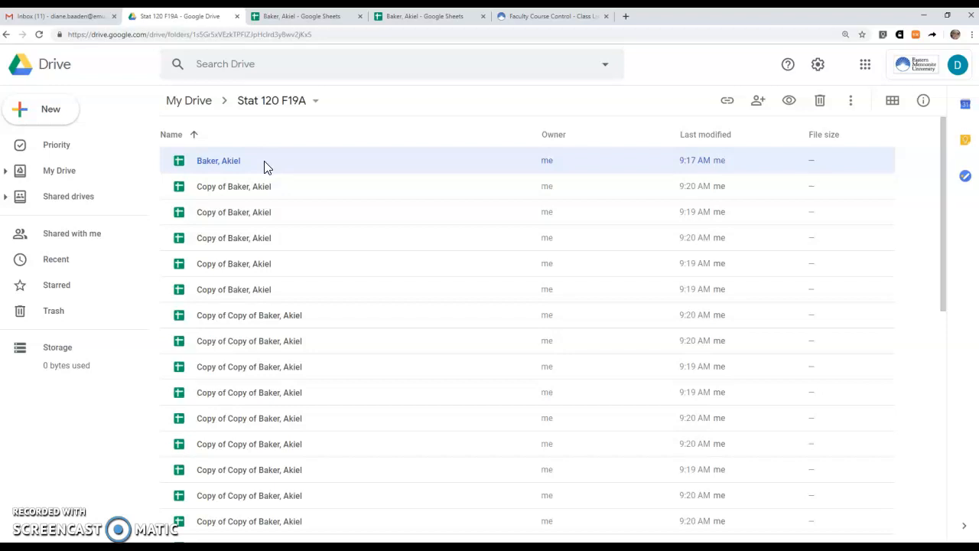
{"action": "right_click", "coordinate": [266, 168]}
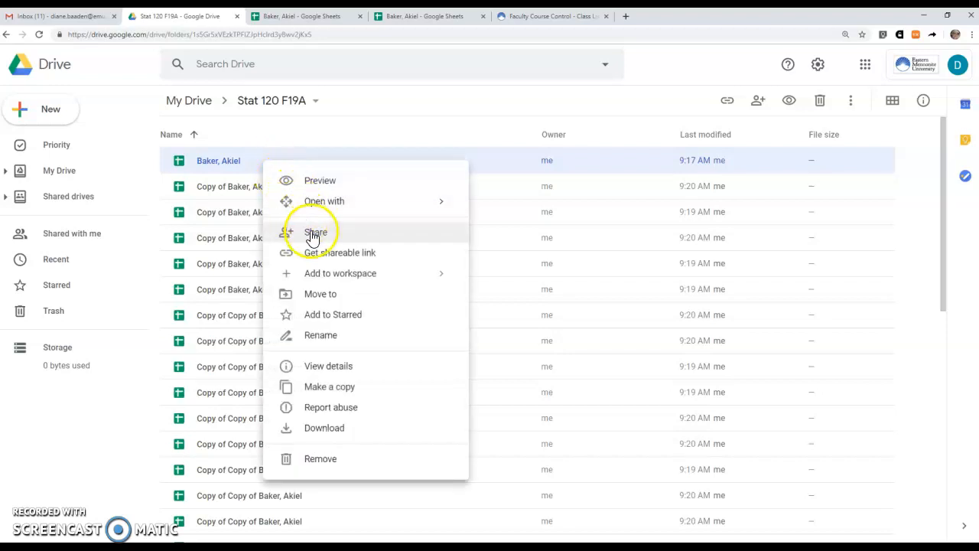
{"action": "left_click", "coordinate": [343, 237]}
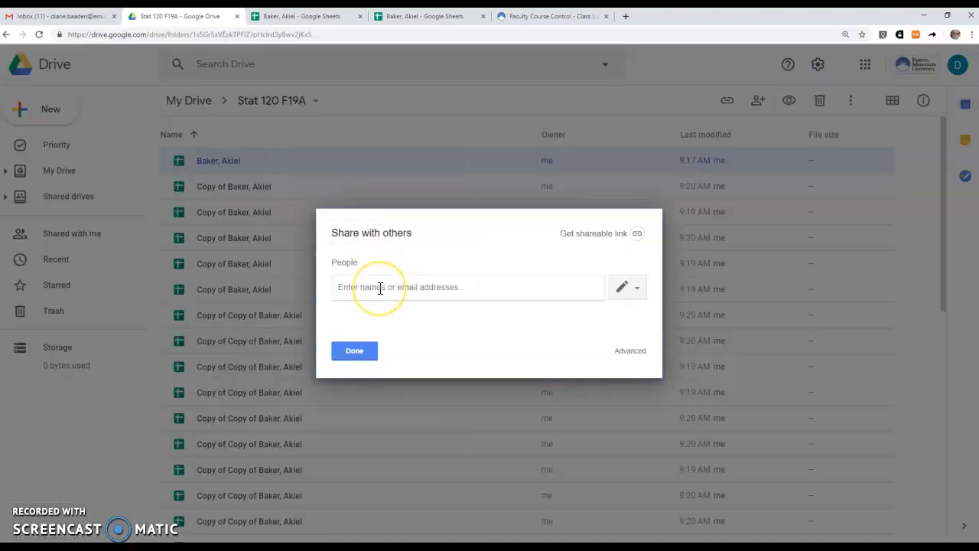
{"action": "type", "text": "aki"}
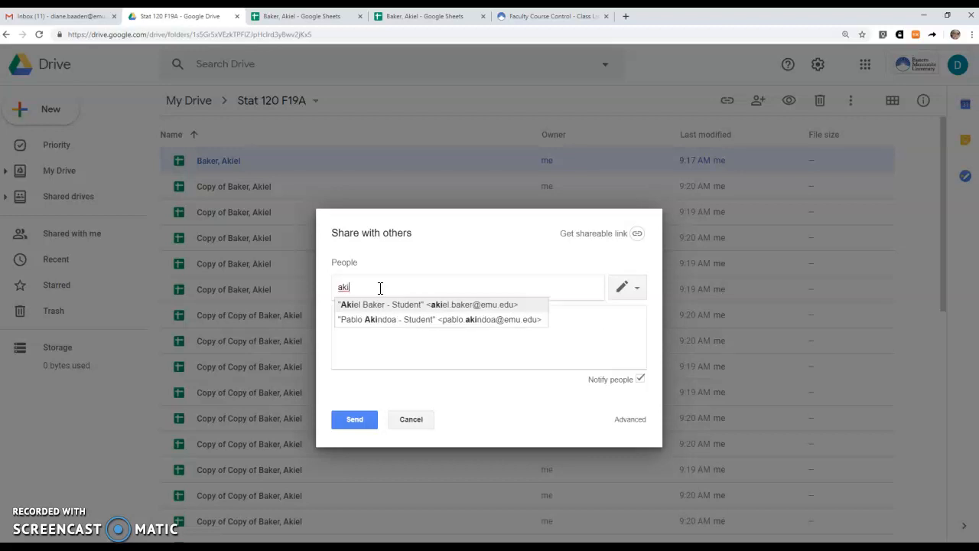
{"action": "left_click", "coordinate": [374, 306]}
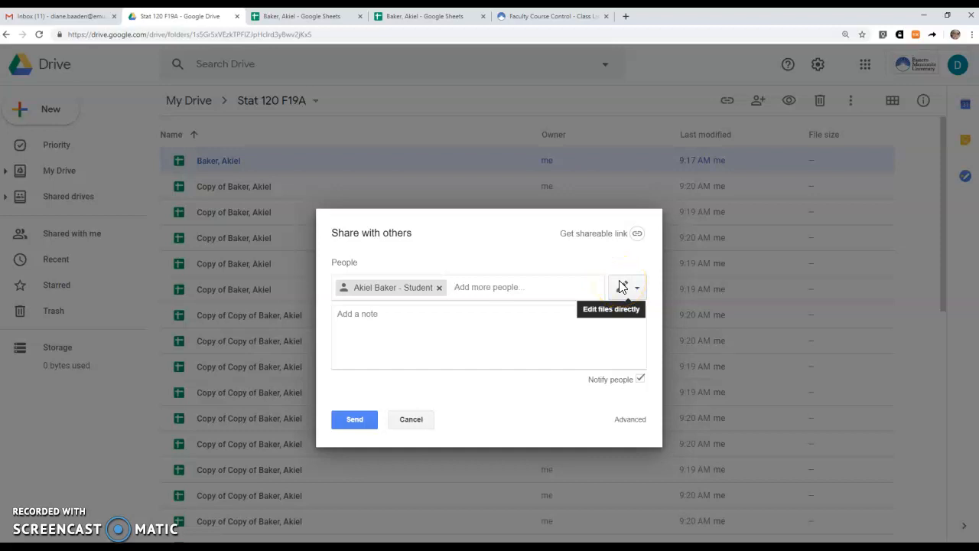
{"action": "left_click", "coordinate": [483, 342]}
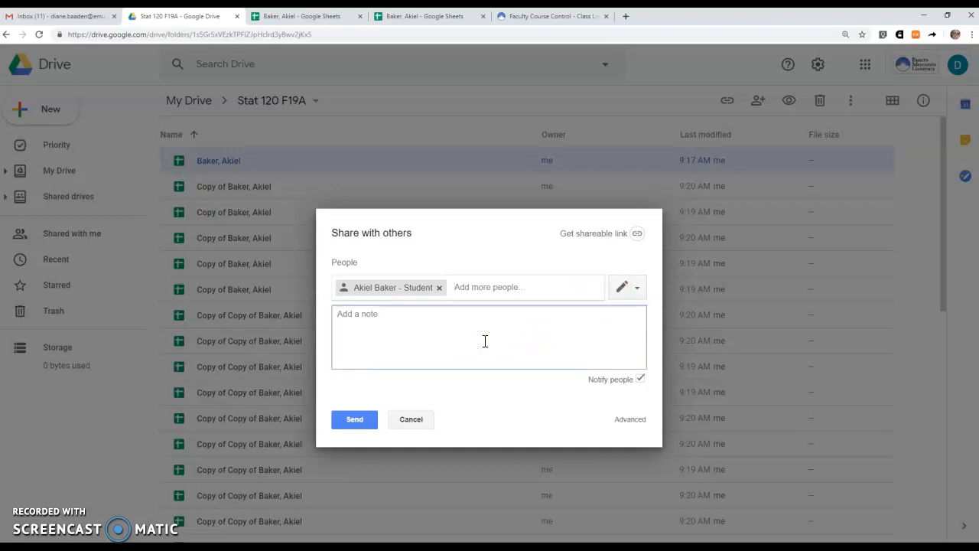
{"action": "type", "text": "Here's your spreadsheet for stat"}
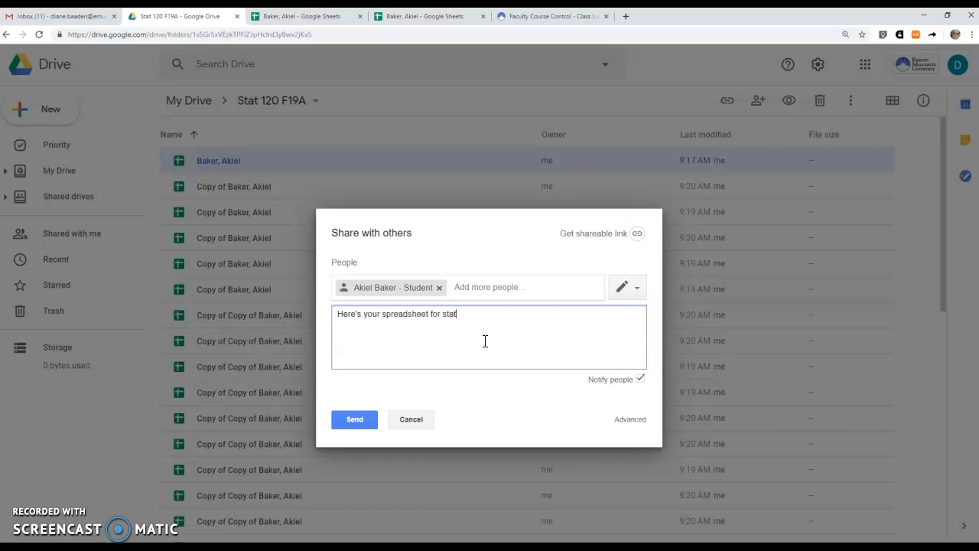
{"action": "type", "text": "s this semester. Don't delete it!"}
{"action": "left_click_drag", "start_coordinate": [605, 317], "coordinate": [270, 310]}
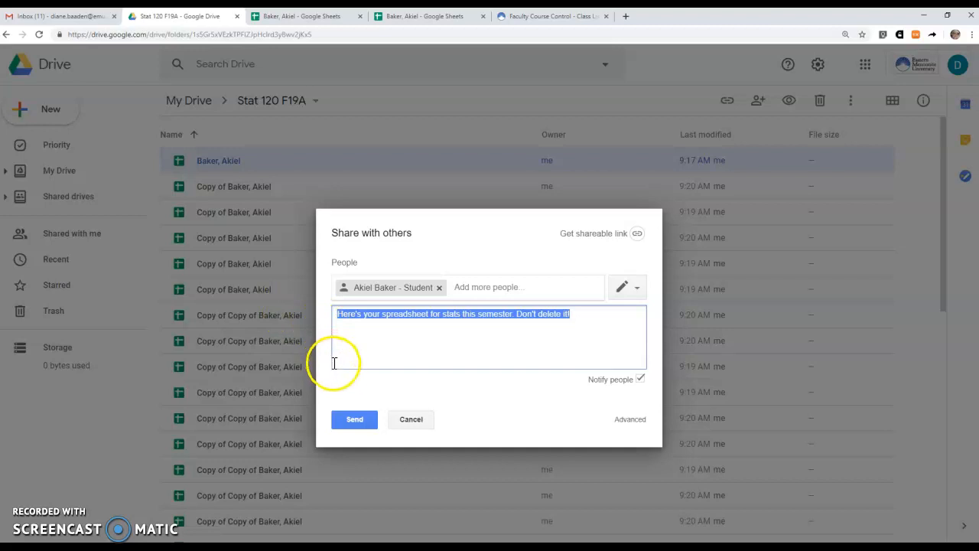
{"action": "left_click", "coordinate": [354, 422]}
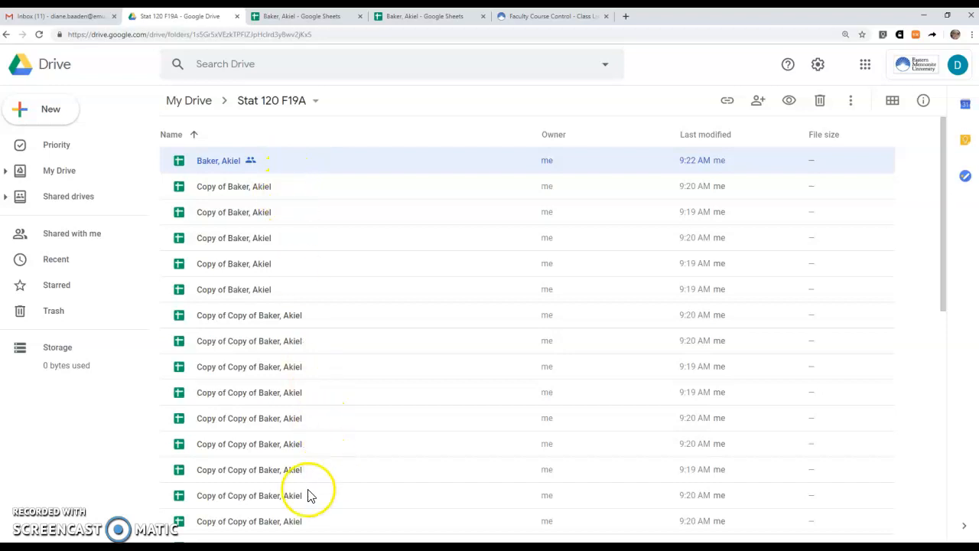
Place the Excel class list on the right half beside Google Drive on the left.
{"action": "left_click", "coordinate": [229, 548]}
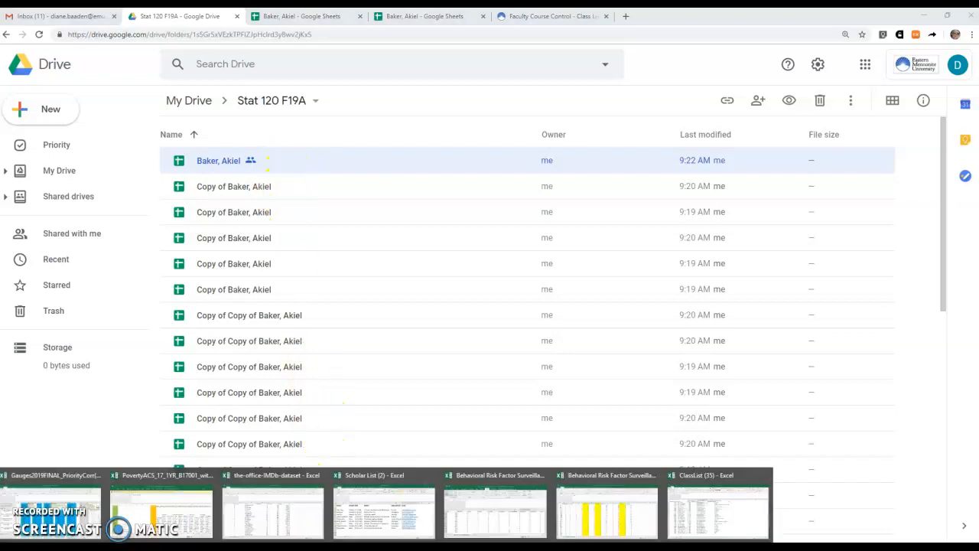
{"action": "left_click", "coordinate": [723, 517]}
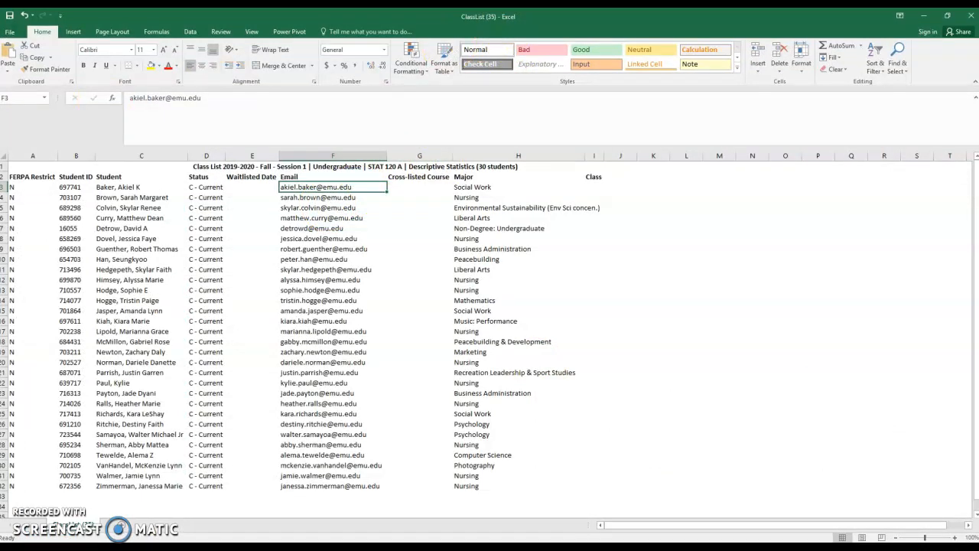
{"action": "left_click_drag", "start_coordinate": [416, 18], "coordinate": [978, 197]}
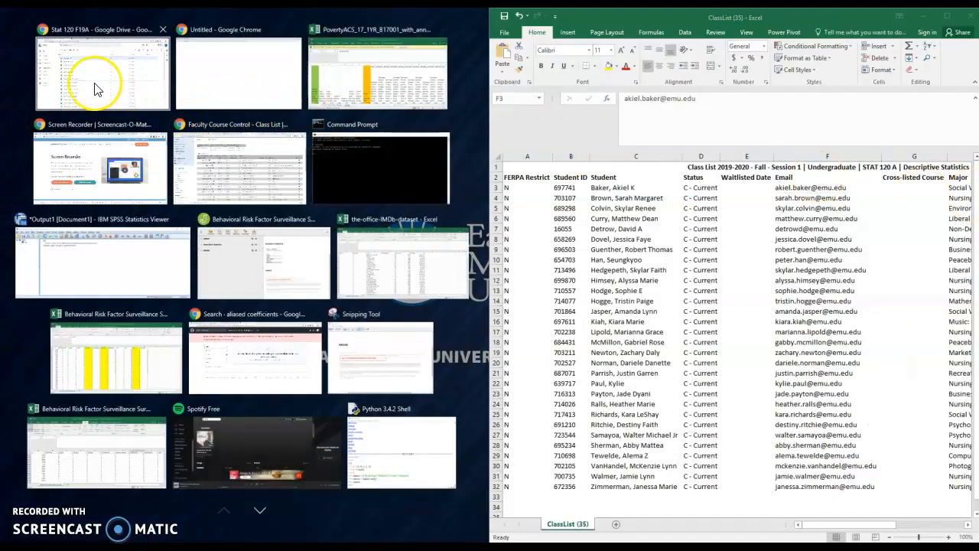
{"action": "left_click", "coordinate": [95, 86]}
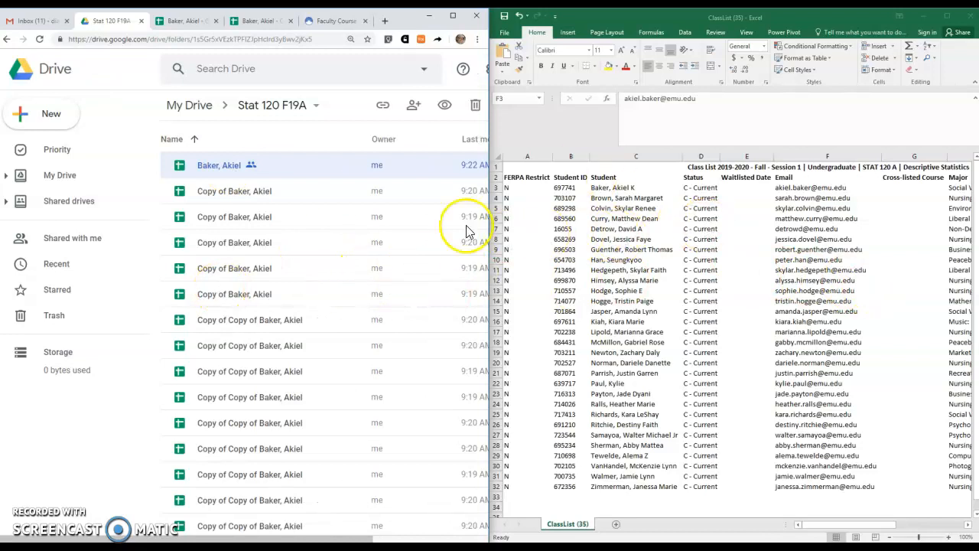
Rename the first 'Copy of' spreadsheet to the second student's 'Last, First' name.
{"action": "left_click", "coordinate": [241, 197]}
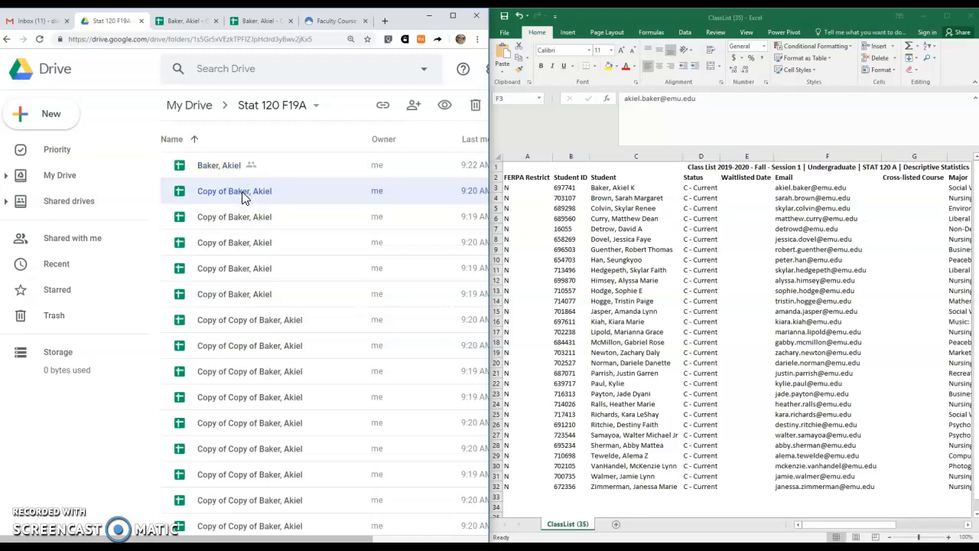
{"action": "right_click", "coordinate": [243, 197]}
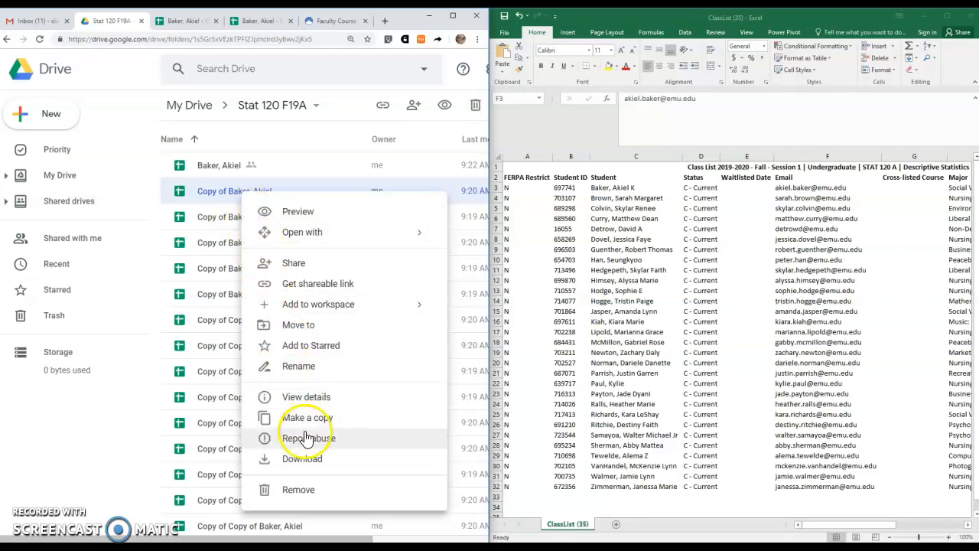
{"action": "left_click", "coordinate": [313, 367]}
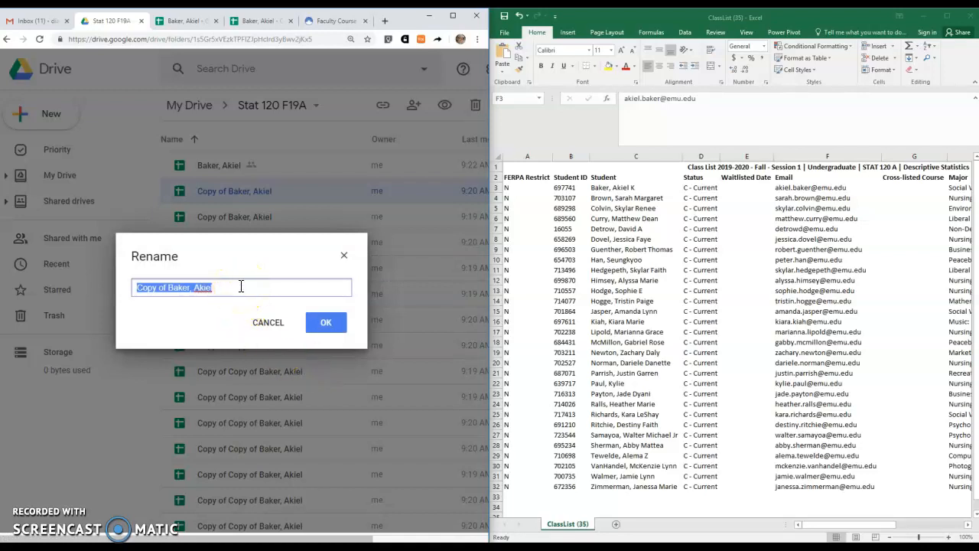
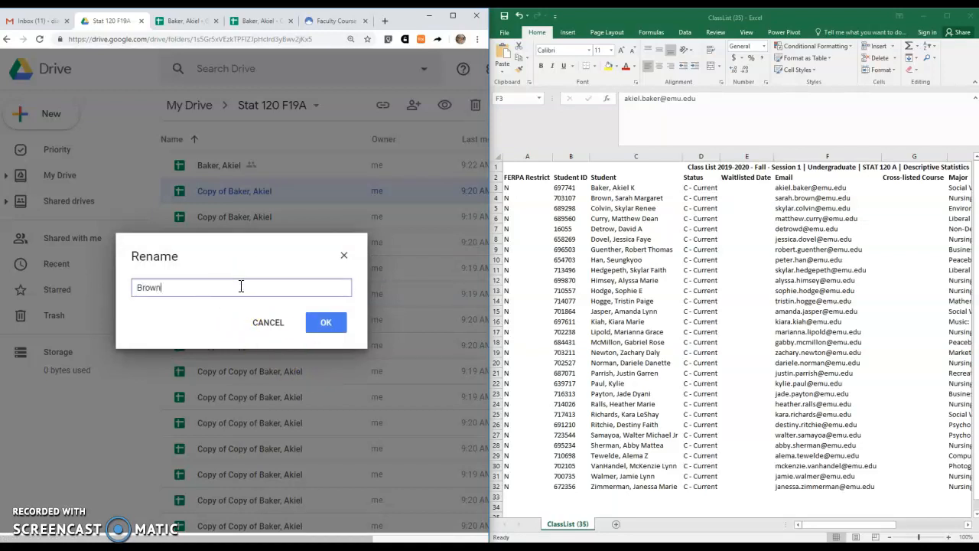
{"action": "key", "text": "Return"}
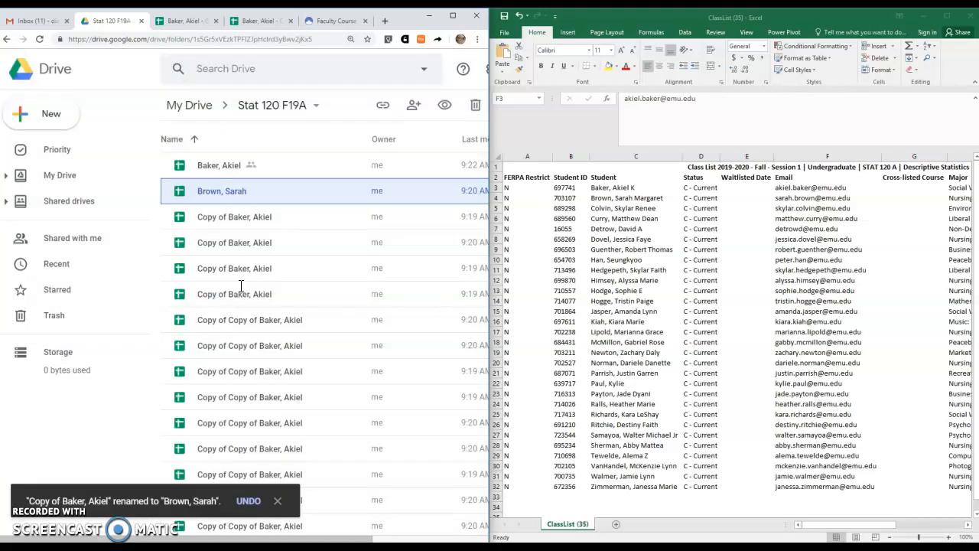
{"action": "right_click", "coordinate": [247, 192]}
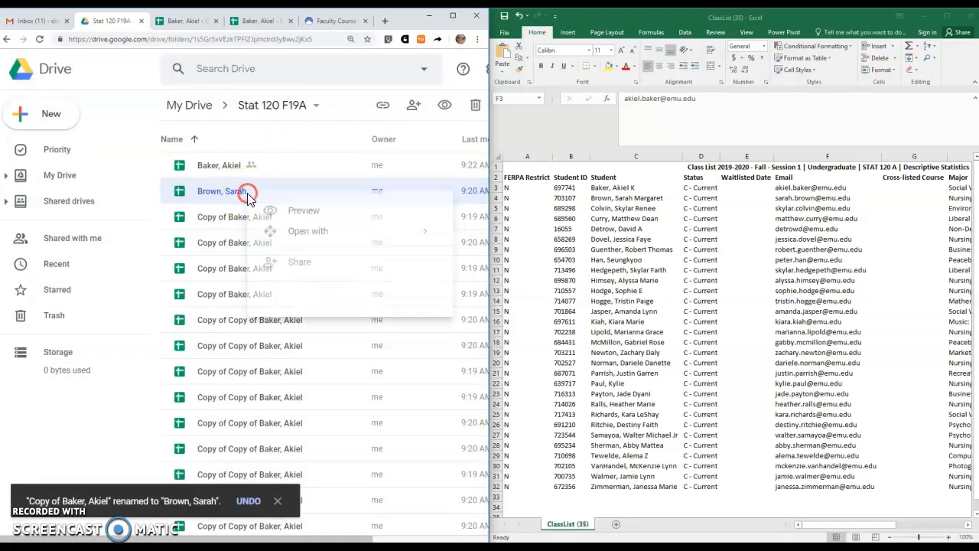
Share the renamed file with the second student, noting 'Here's your spreadsheet for stats this semester. Don't delete it!'.
{"action": "left_click", "coordinate": [299, 266]}
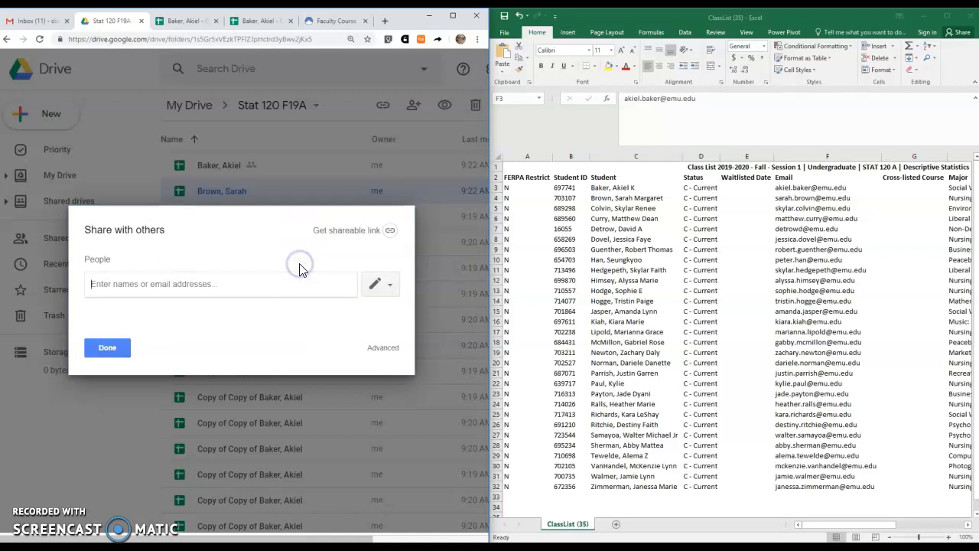
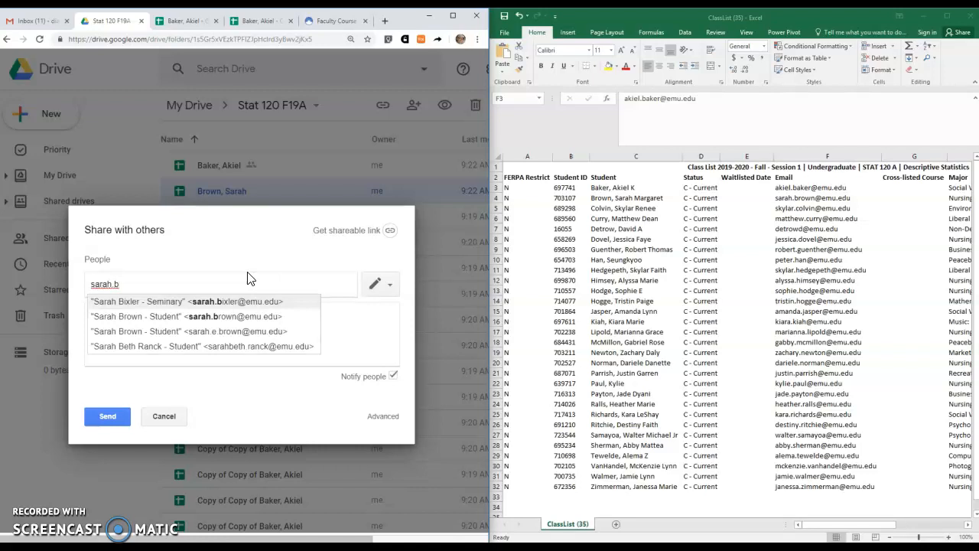
{"action": "left_click", "coordinate": [225, 319]}
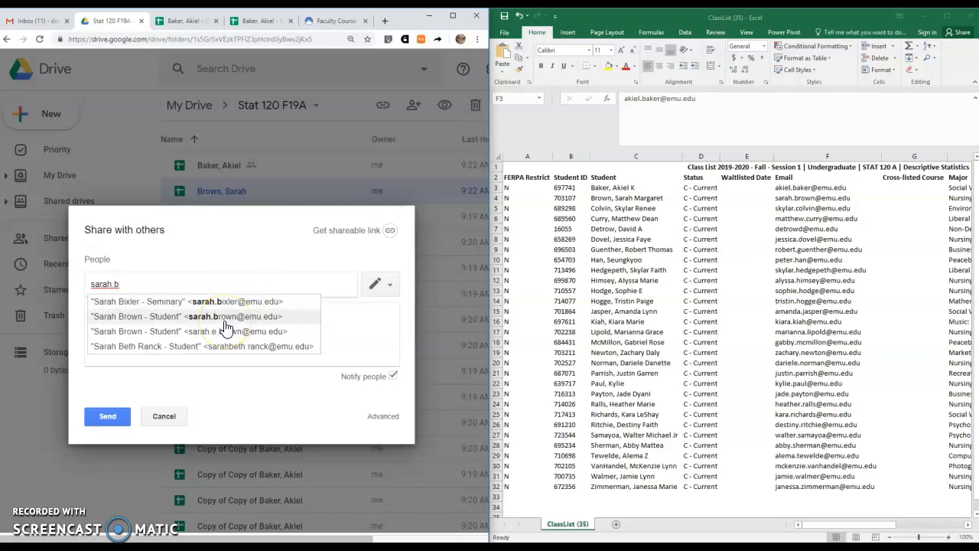
{"action": "left_click", "coordinate": [233, 319]}
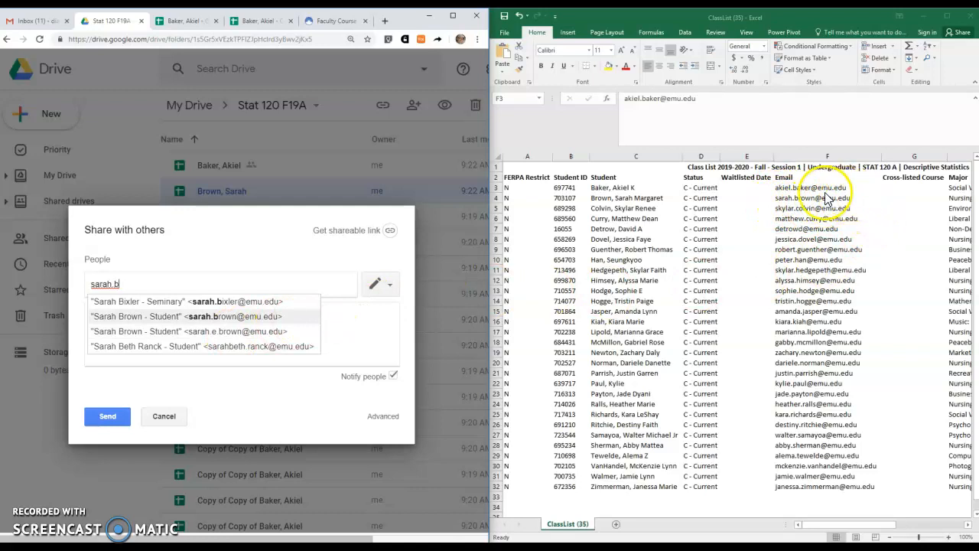
{"action": "left_click", "coordinate": [238, 317]}
{"action": "left_click", "coordinate": [237, 317]}
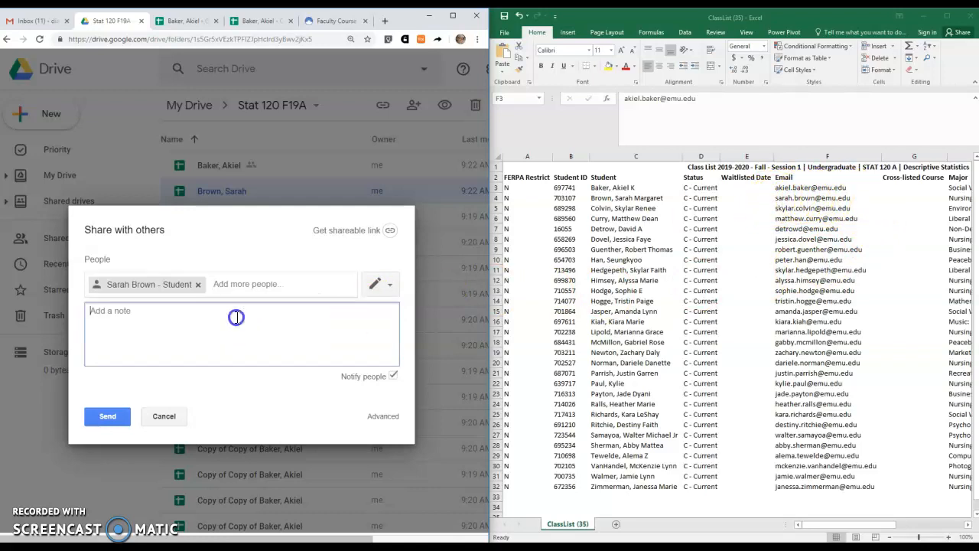
{"action": "type", "text": "Here's your spreadsheet for stats this semester. Don't delete it!"}
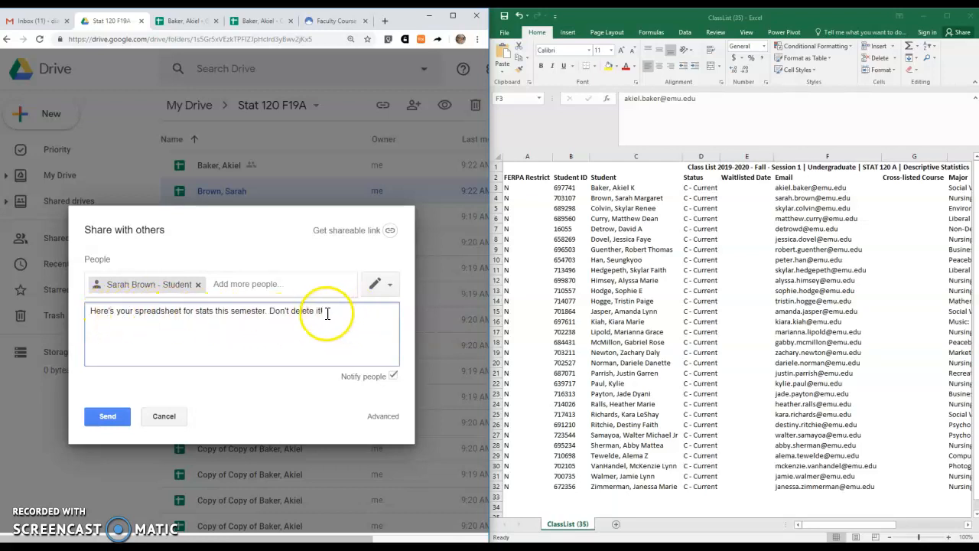
{"action": "left_click", "coordinate": [106, 420]}
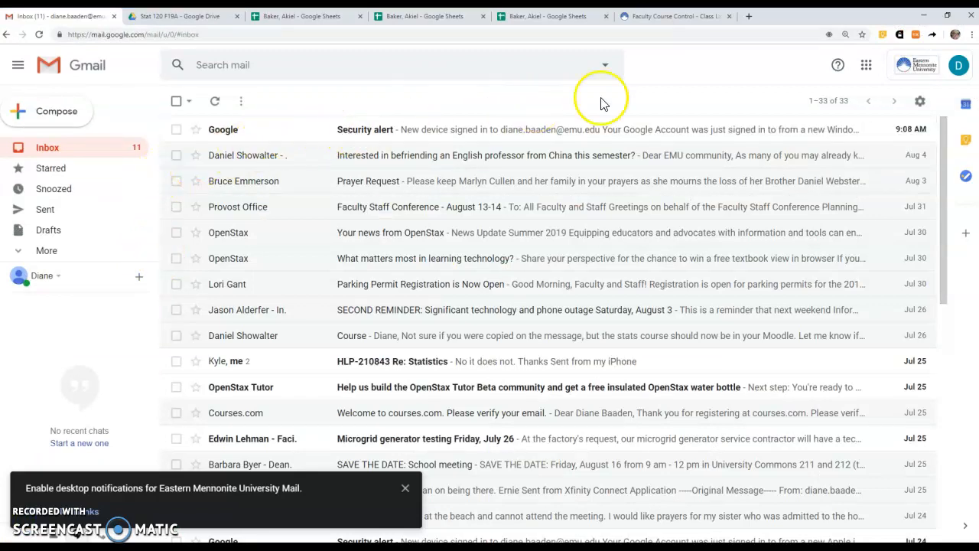
Launch Google Drive from Gmail's Google apps grid into a new tab.
{"action": "left_click", "coordinate": [867, 69]}
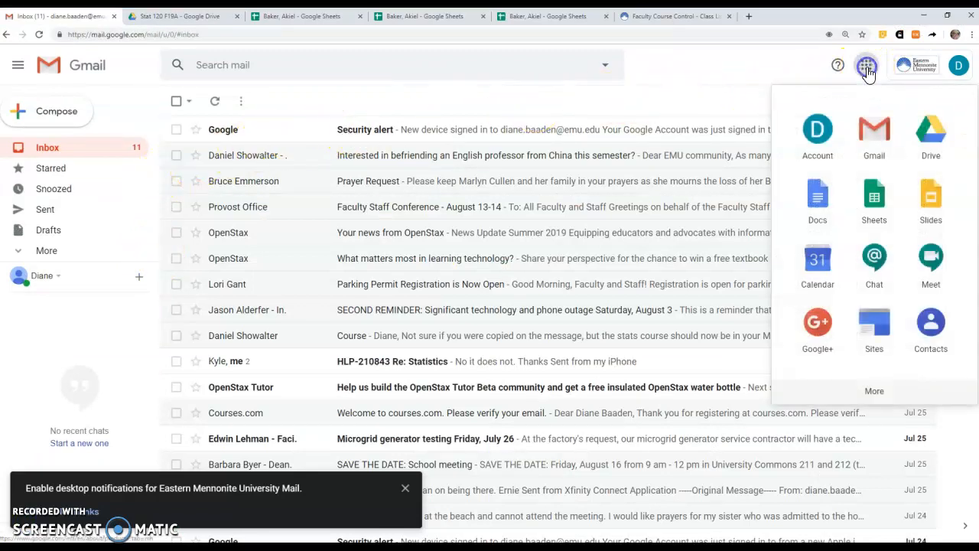
{"action": "left_click", "coordinate": [935, 127]}
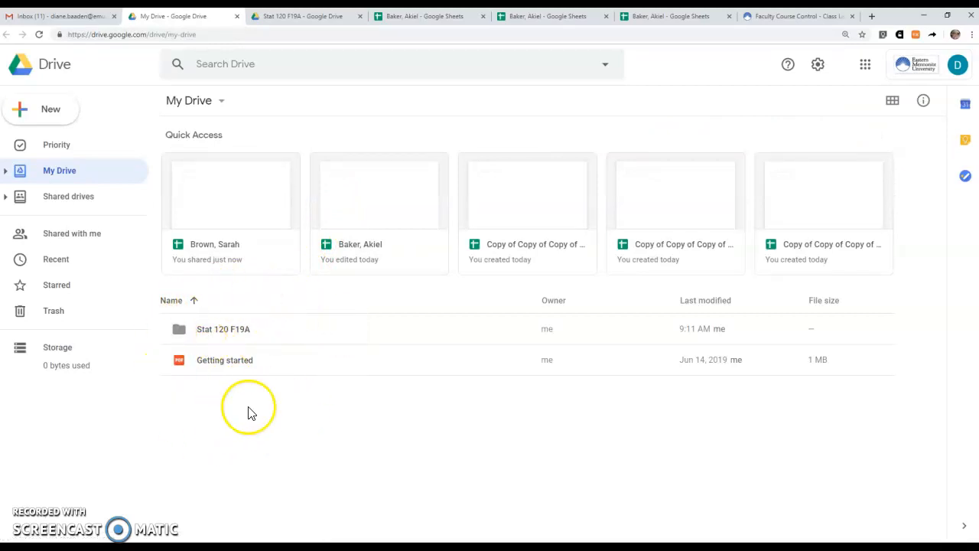
Open the Stat 120 F19A folder, sort it by name A to Z, and open the first student's spreadsheet.
{"action": "double_click", "coordinate": [222, 334]}
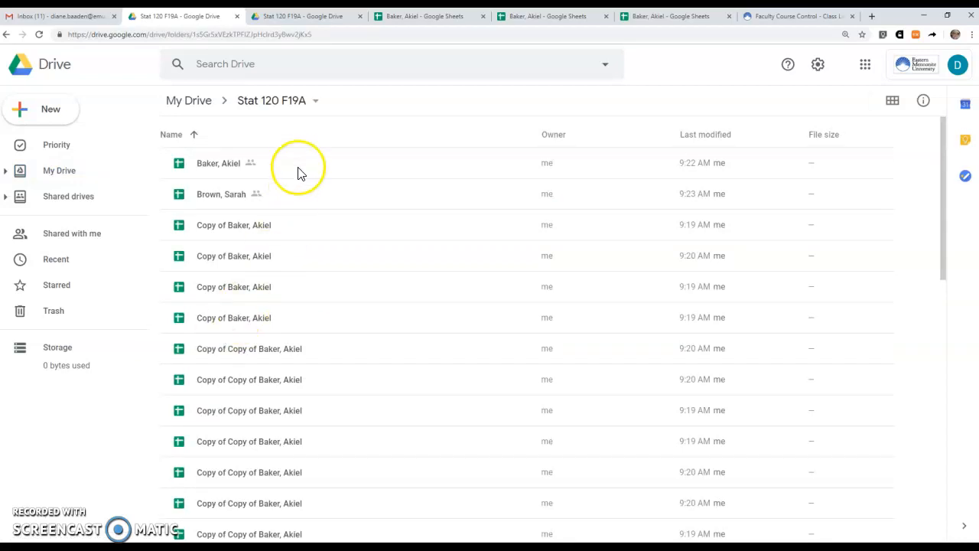
{"action": "scroll", "coordinate": [313, 230], "scroll_direction": "down", "scroll_amount": 5}
{"action": "scroll", "coordinate": [318, 254], "scroll_direction": "up", "scroll_amount": 5}
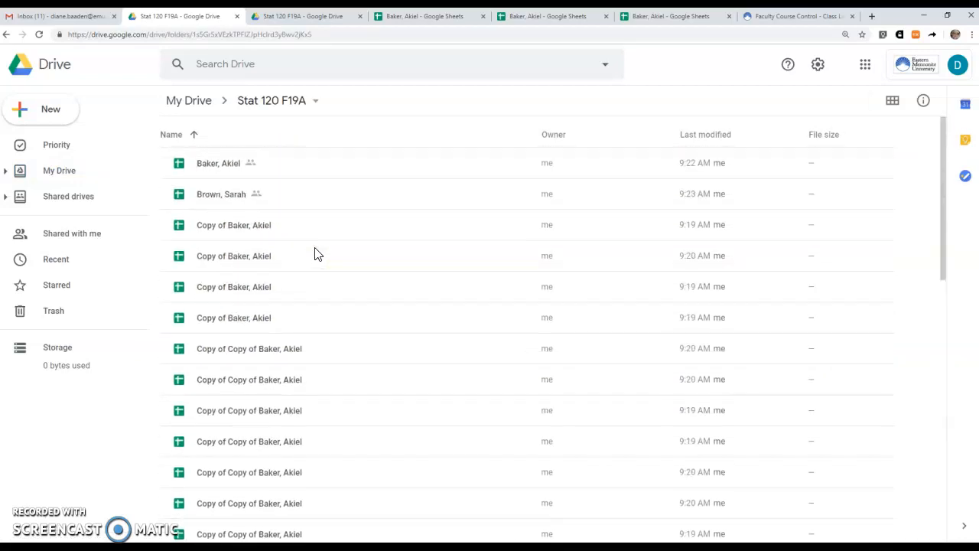
{"action": "left_click", "coordinate": [174, 136]}
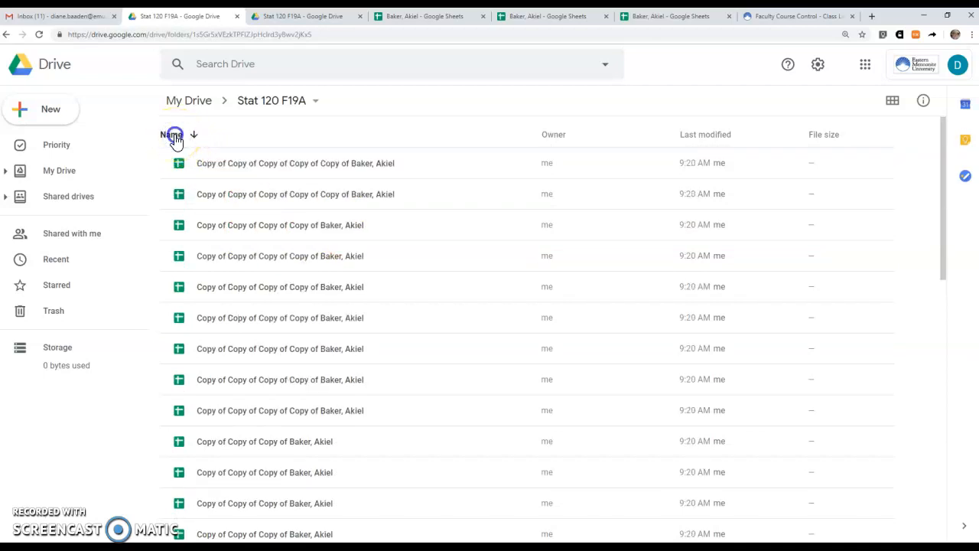
{"action": "left_click", "coordinate": [174, 136]}
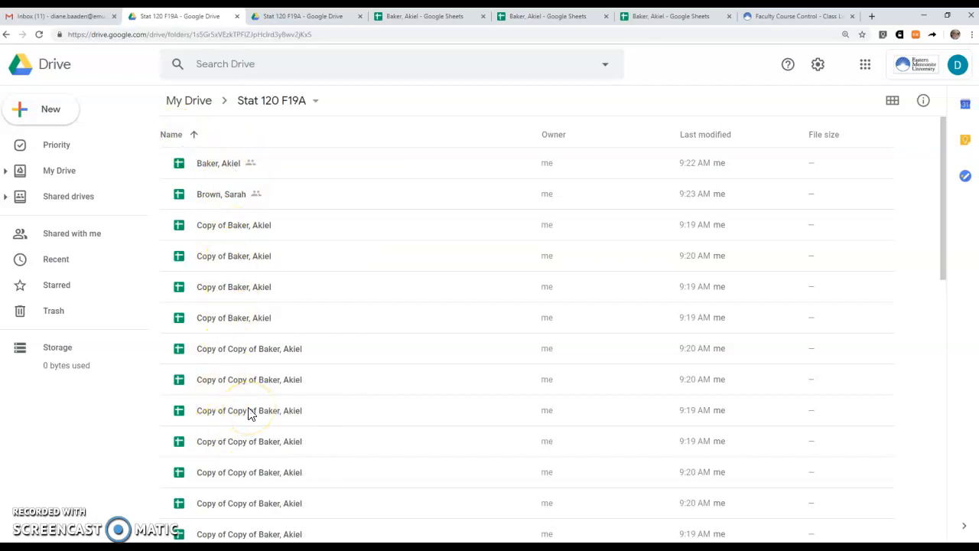
{"action": "double_click", "coordinate": [229, 164]}
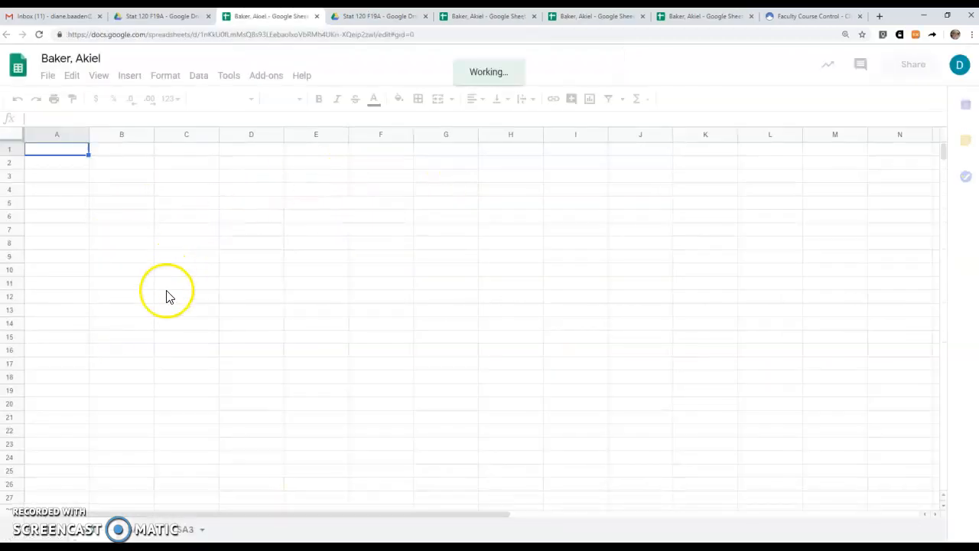
{"action": "left_click", "coordinate": [306, 218]}
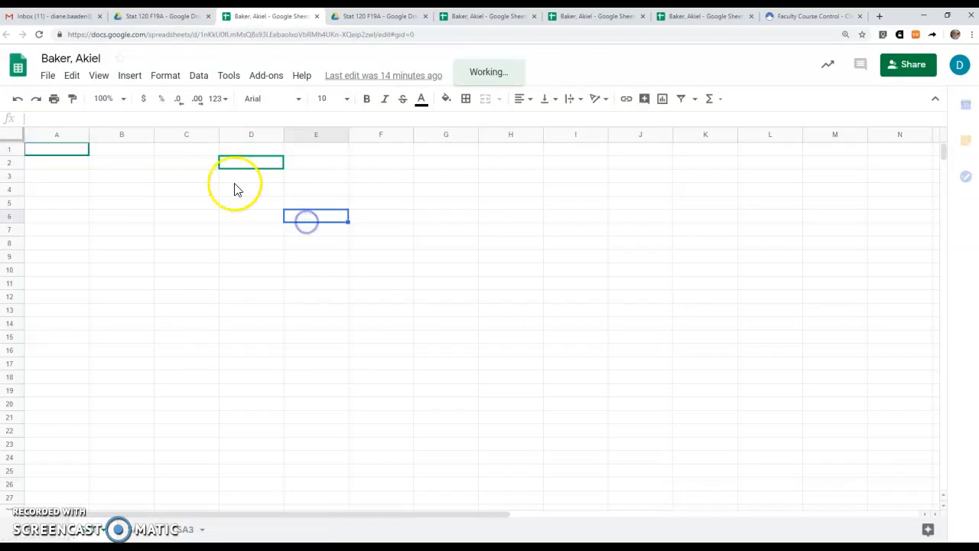
{"action": "left_click", "coordinate": [168, 204]}
{"action": "left_click", "coordinate": [370, 211]}
{"action": "left_click", "coordinate": [374, 189]}
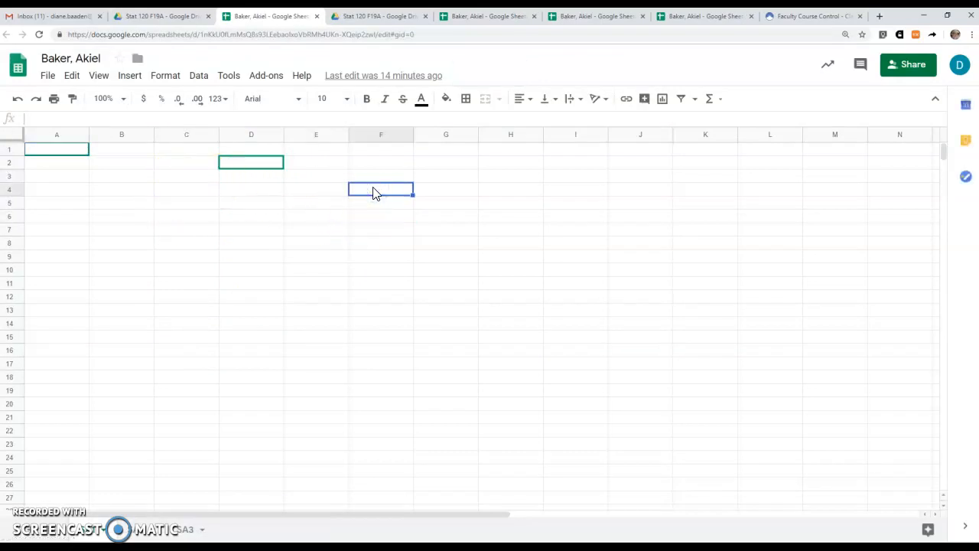
{"action": "left_click", "coordinate": [352, 168]}
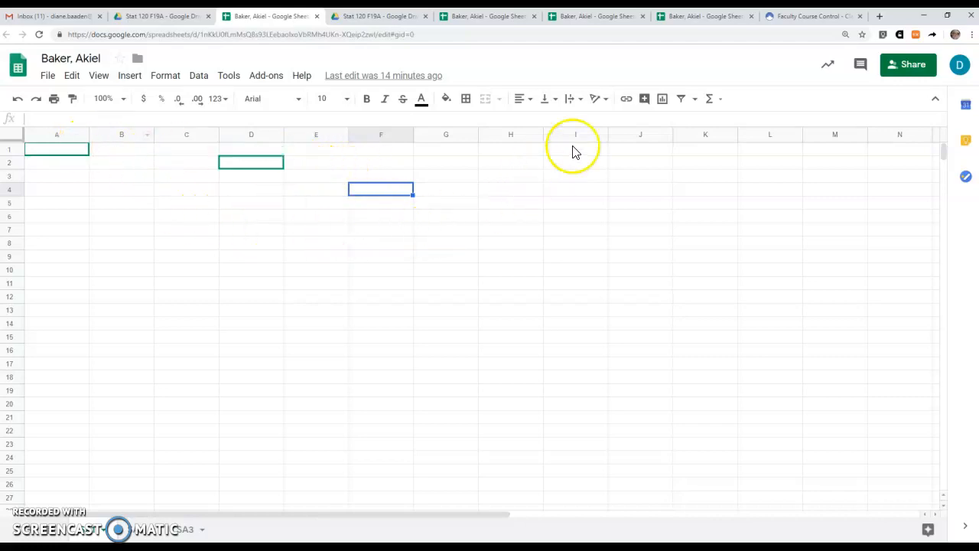
{"action": "left_click", "coordinate": [645, 99]}
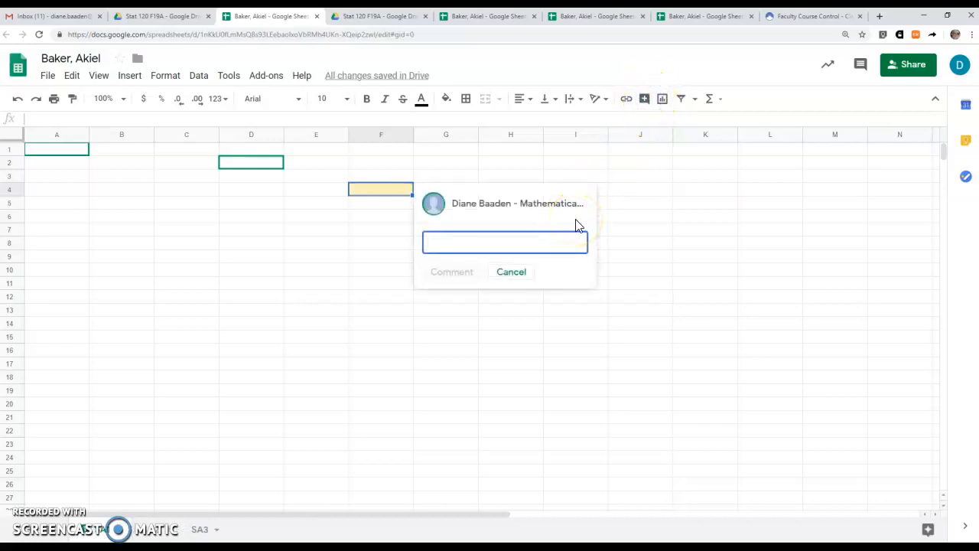
{"action": "type", "text": "Nice job, overall! Only problem is the"}
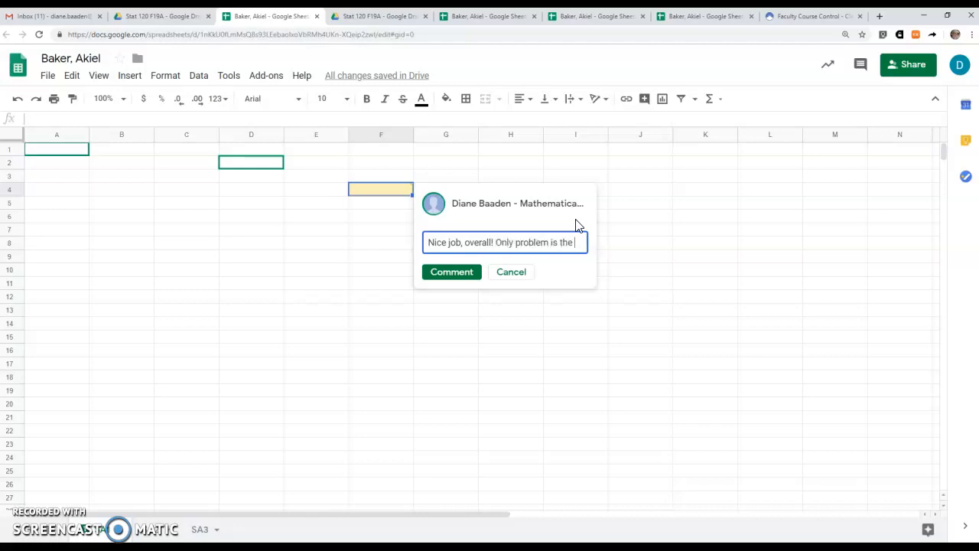
{"action": "type", "text": "formula in cell F4."}
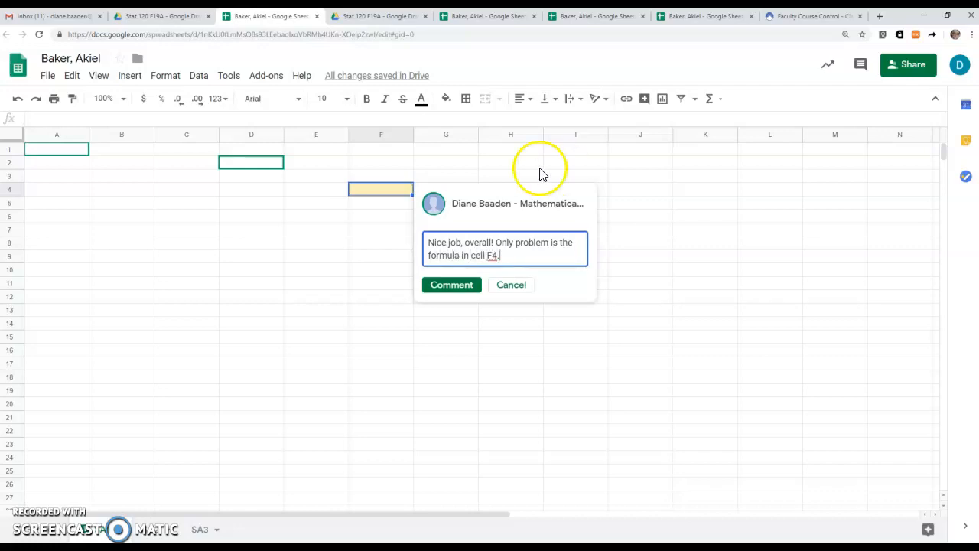
{"action": "left_click", "coordinate": [448, 289]}
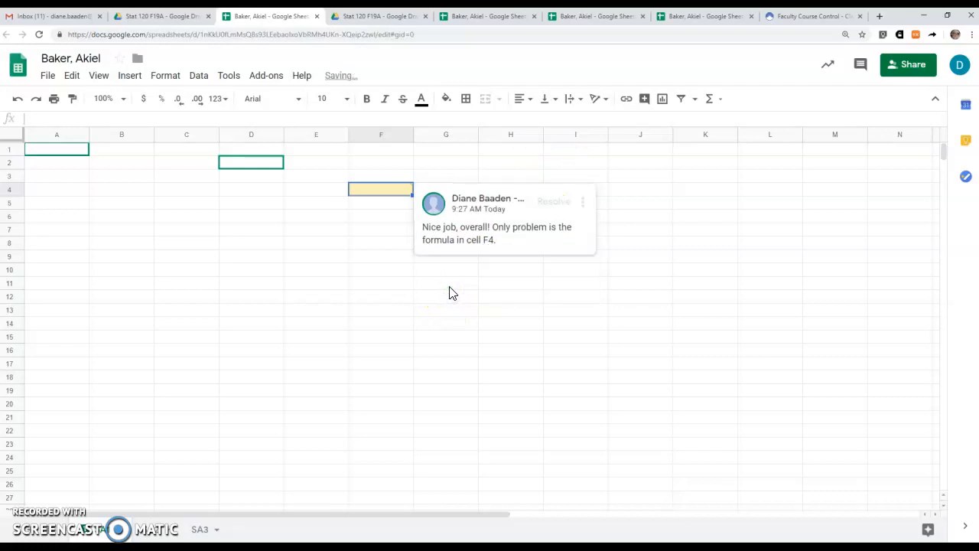
{"action": "left_click", "coordinate": [583, 202]}
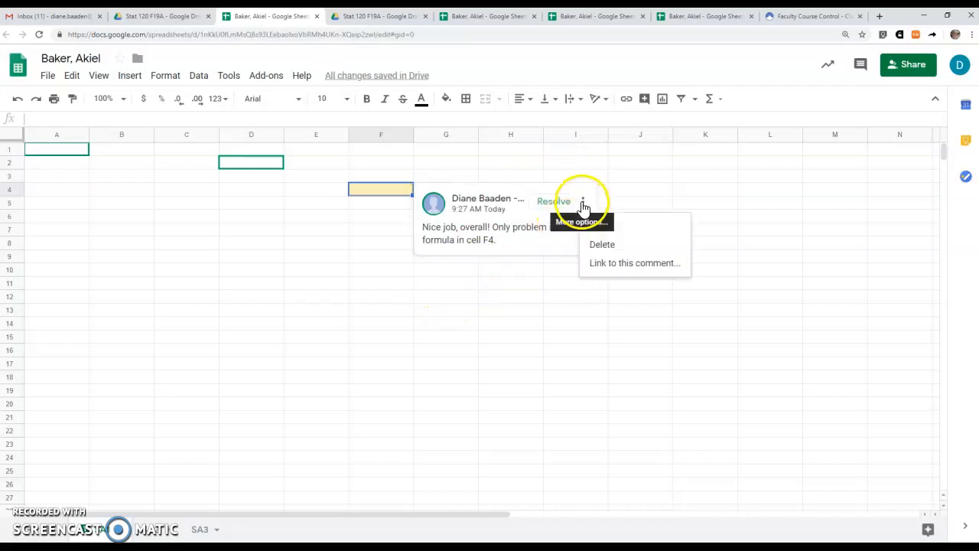
{"action": "left_click", "coordinate": [602, 244]}
{"action": "left_click", "coordinate": [473, 208]}
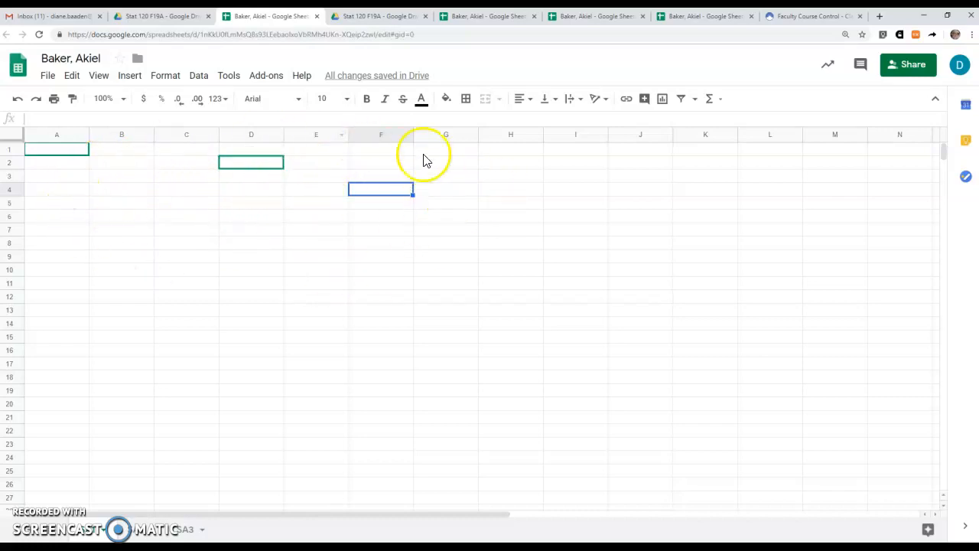
{"action": "left_click", "coordinate": [216, 320]}
{"action": "left_click", "coordinate": [357, 76]}
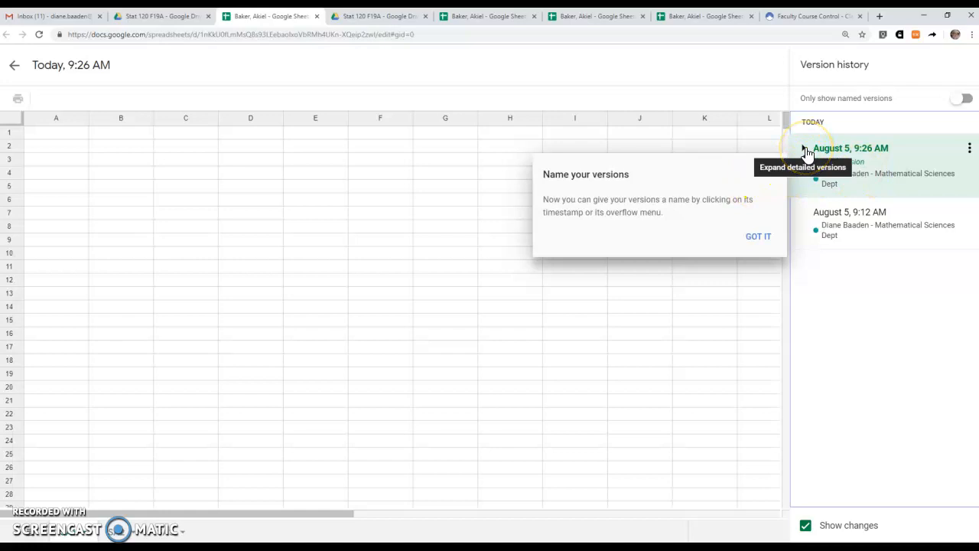
{"action": "left_click", "coordinate": [805, 149]}
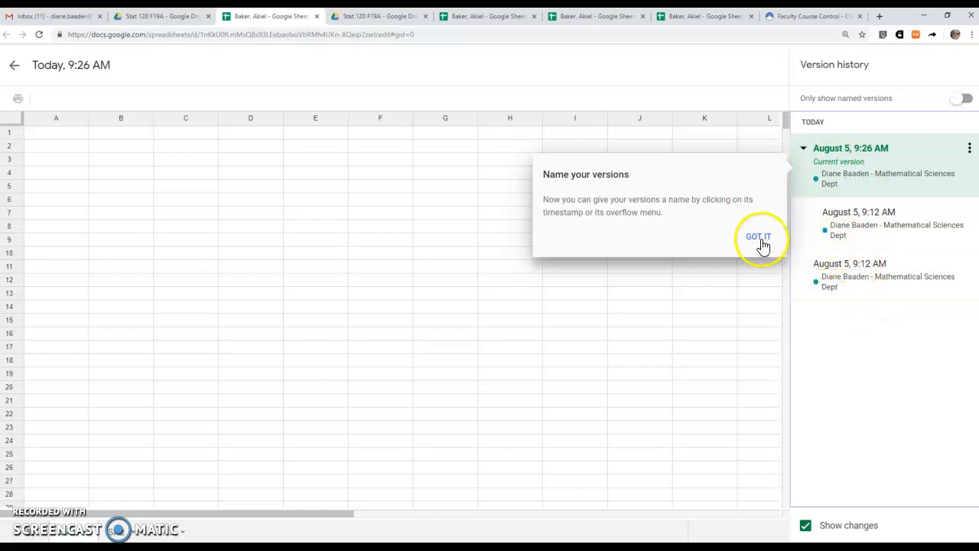
{"action": "left_click", "coordinate": [14, 65]}
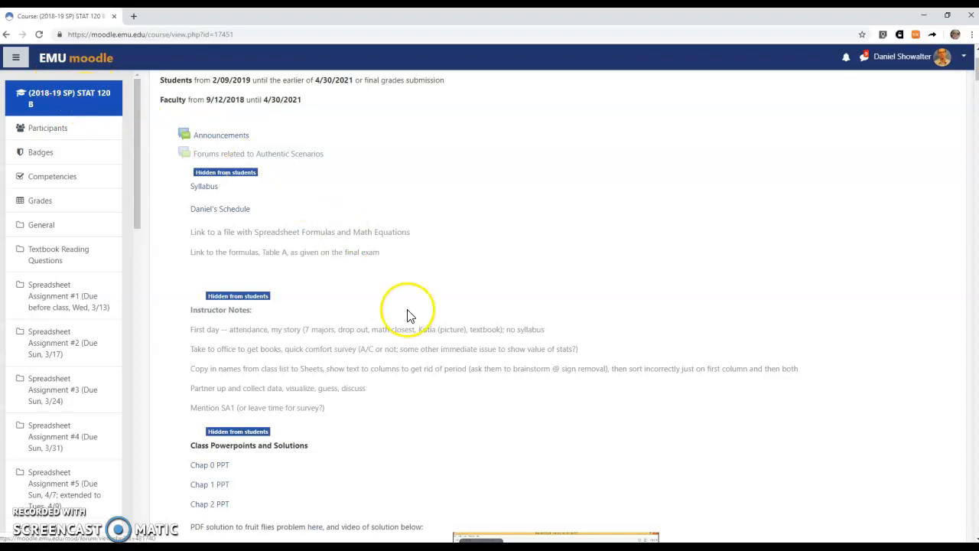
Open the old course's Assignment post in the To The Student forum for editing.
{"action": "scroll", "coordinate": [408, 315], "scroll_direction": "down", "scroll_amount": 5}
{"action": "scroll", "coordinate": [408, 315], "scroll_direction": "down", "scroll_amount": 10}
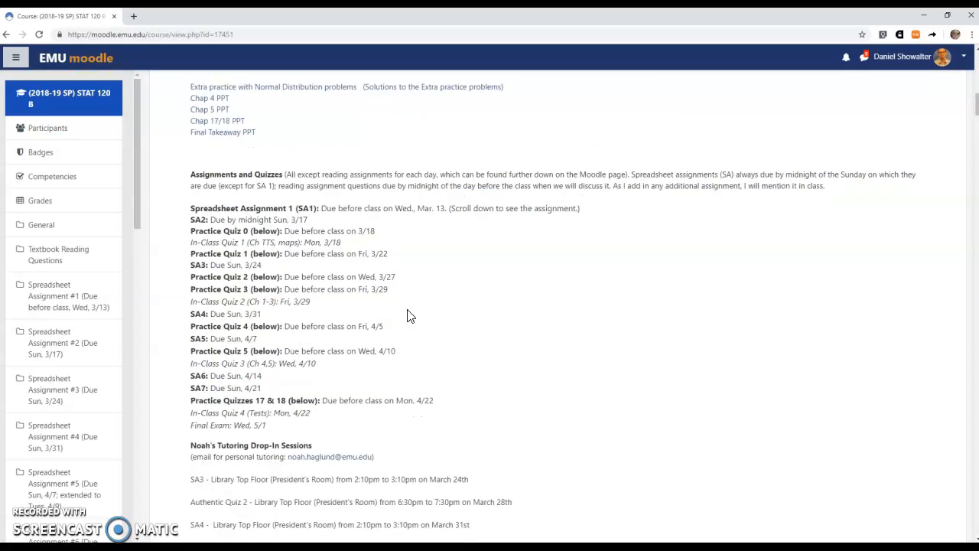
{"action": "scroll", "coordinate": [407, 310], "scroll_direction": "down", "scroll_amount": 10}
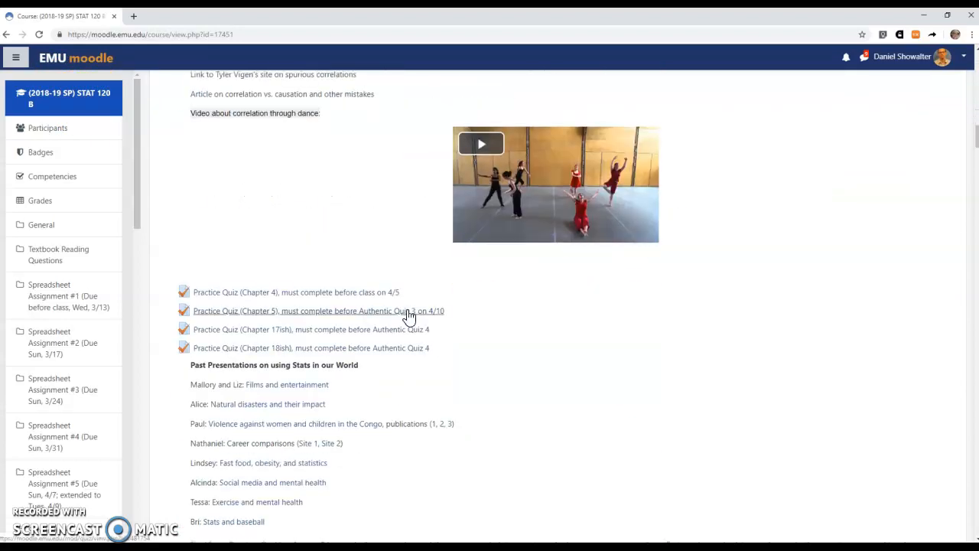
{"action": "scroll", "coordinate": [408, 315], "scroll_direction": "down", "scroll_amount": 1}
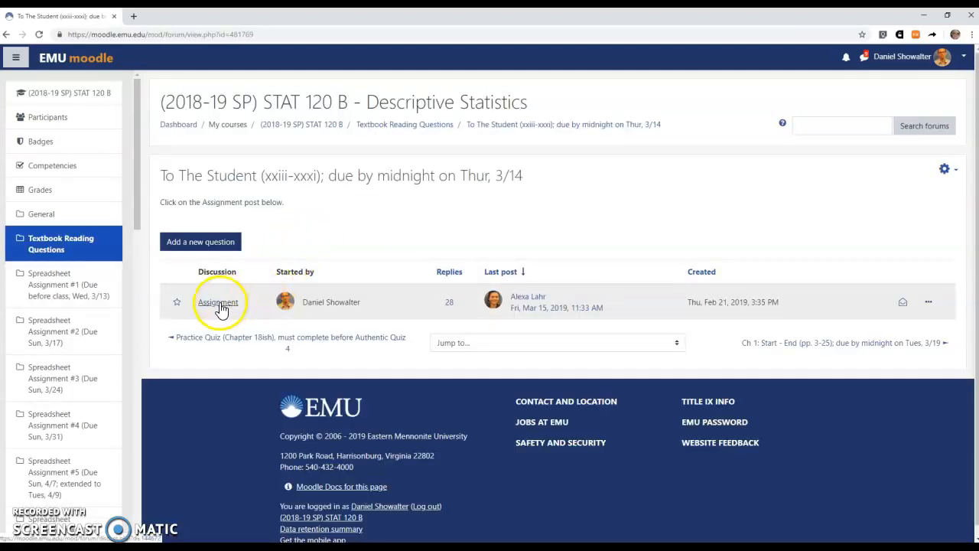
{"action": "left_click", "coordinate": [219, 303]}
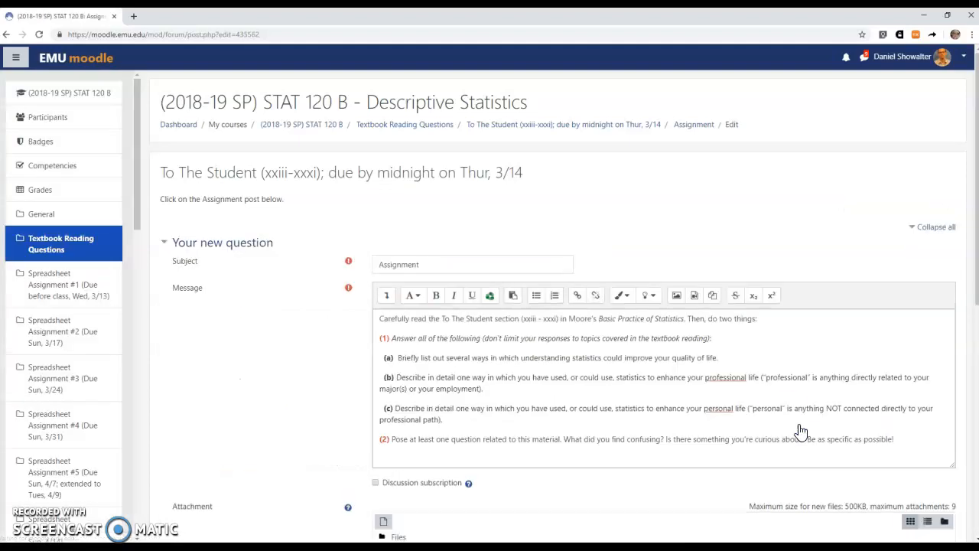
Expand the editor toolbar, switch the message to HTML source, and select all of it.
{"action": "left_click", "coordinate": [387, 295]}
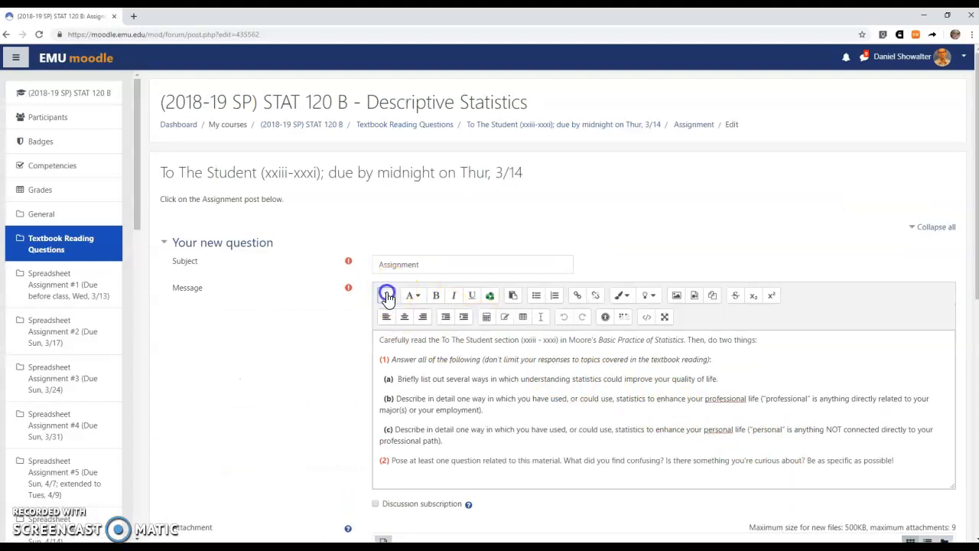
{"action": "left_click", "coordinate": [648, 320]}
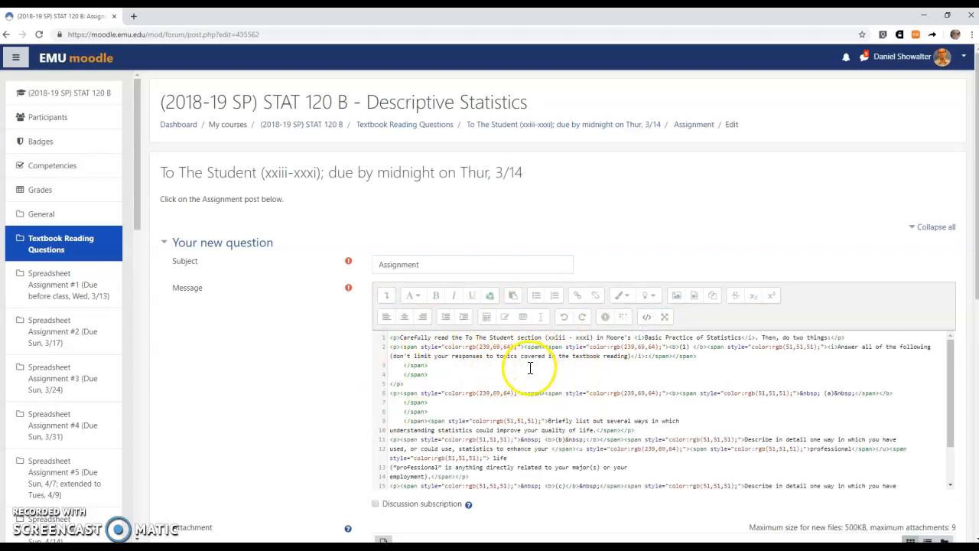
{"action": "key", "text": "ctrl+a"}
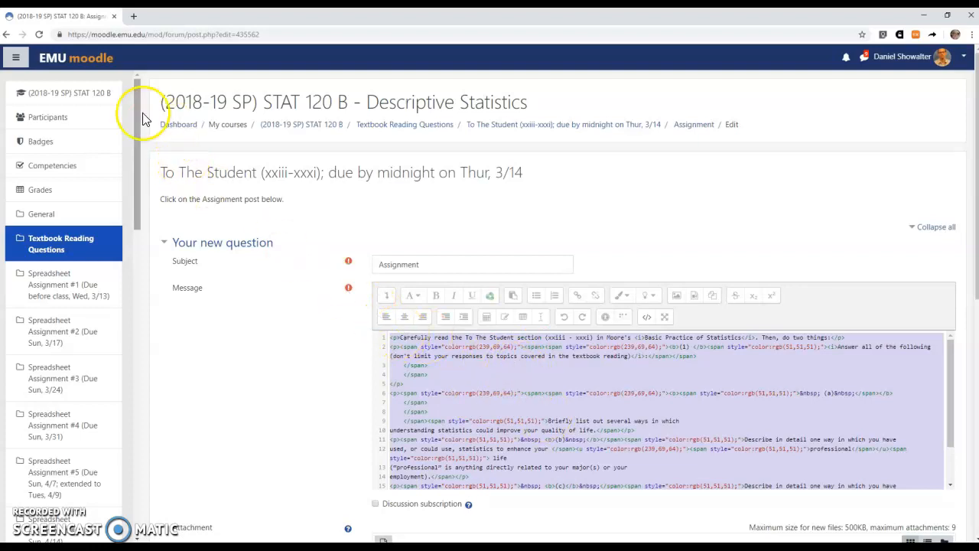
Leave the edit page and open the 2019-20 FA STAT 120 A course from Future courses.
{"action": "left_click", "coordinate": [95, 64]}
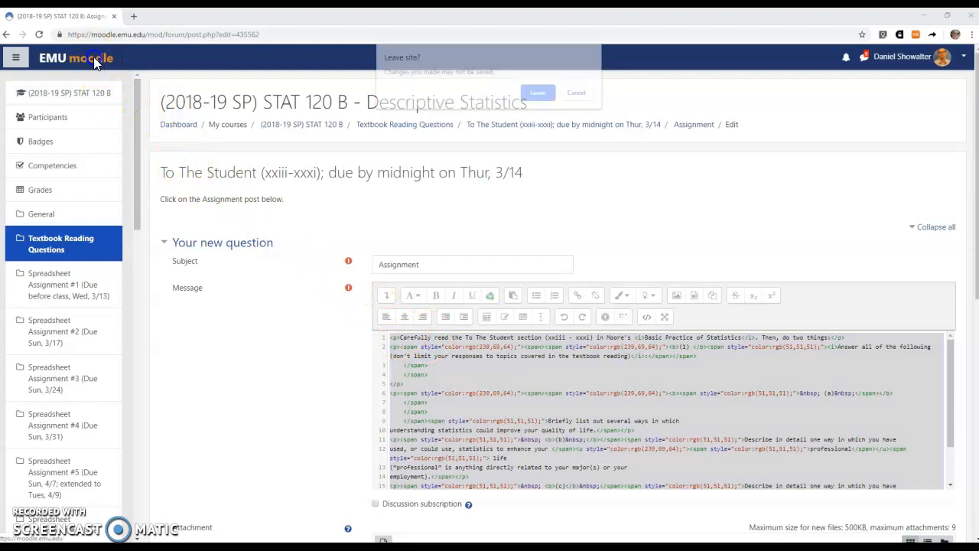
{"action": "left_click", "coordinate": [544, 93]}
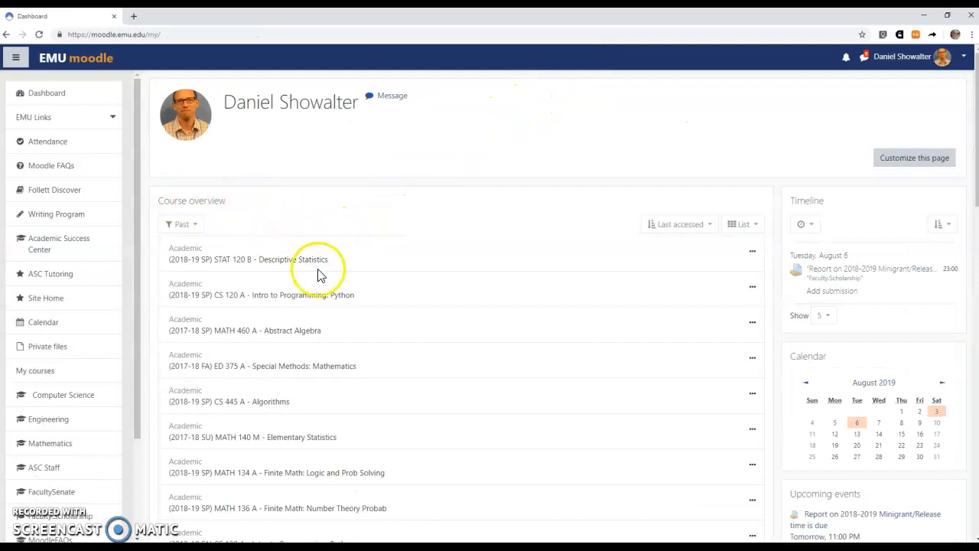
{"action": "left_click", "coordinate": [193, 223]}
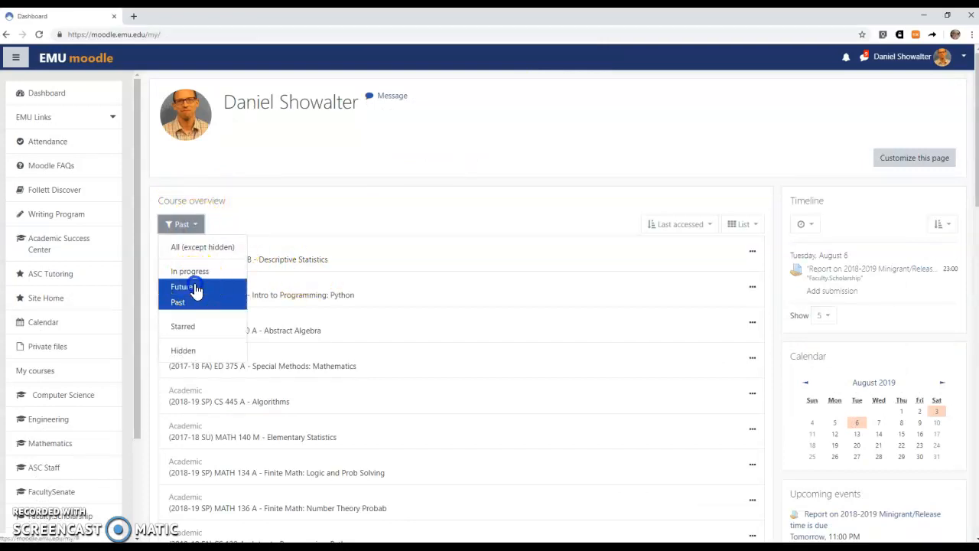
{"action": "left_click", "coordinate": [193, 287]}
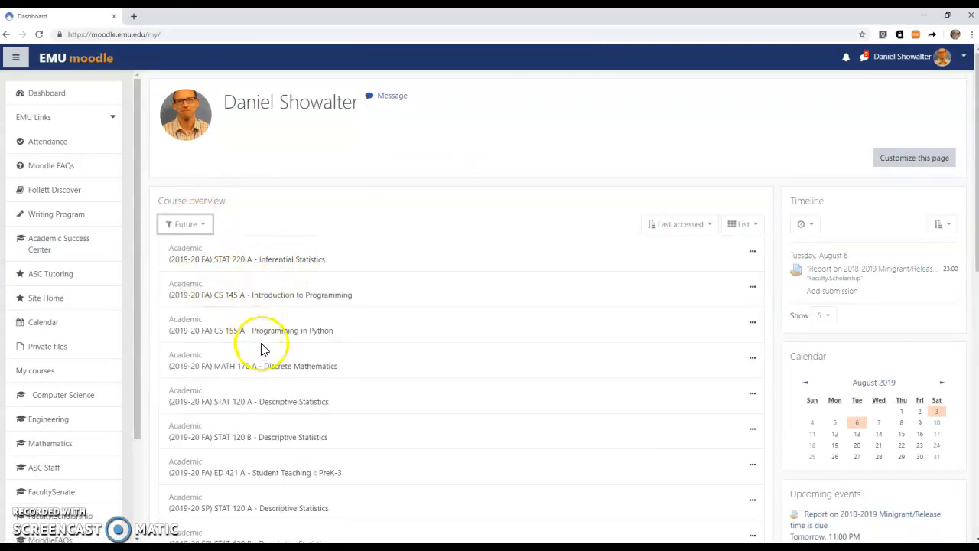
{"action": "left_click", "coordinate": [294, 403]}
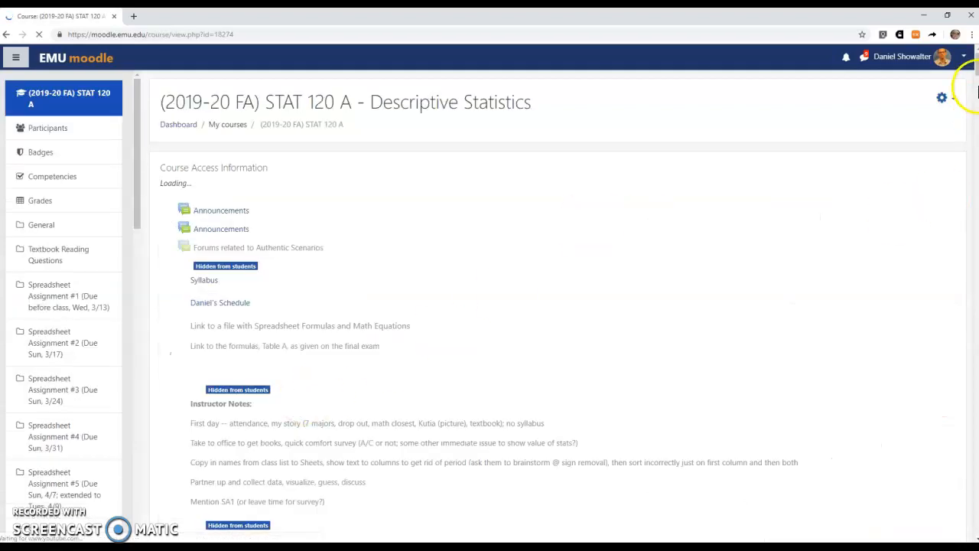
Turn editing on for the STAT 120 A course and look over its page.
{"action": "left_click", "coordinate": [942, 98]}
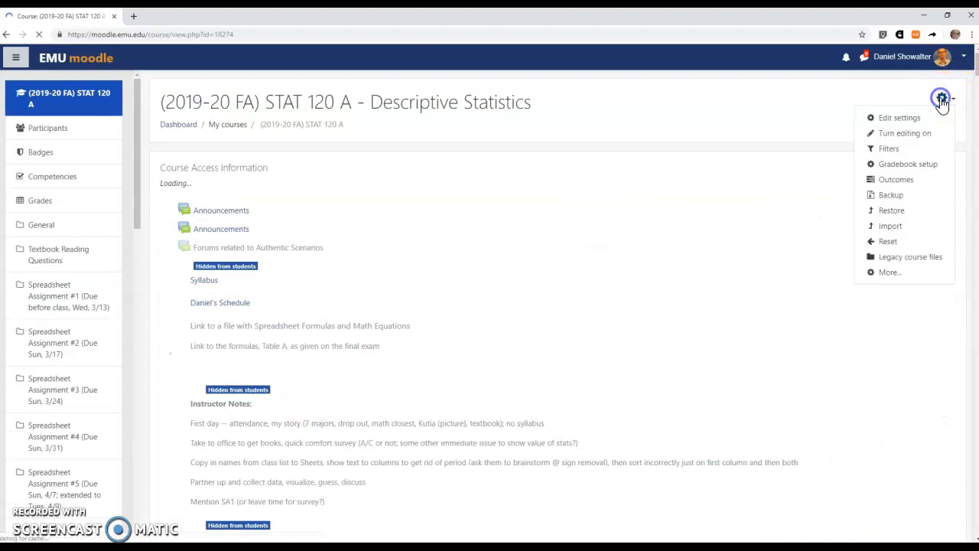
{"action": "left_click", "coordinate": [917, 135]}
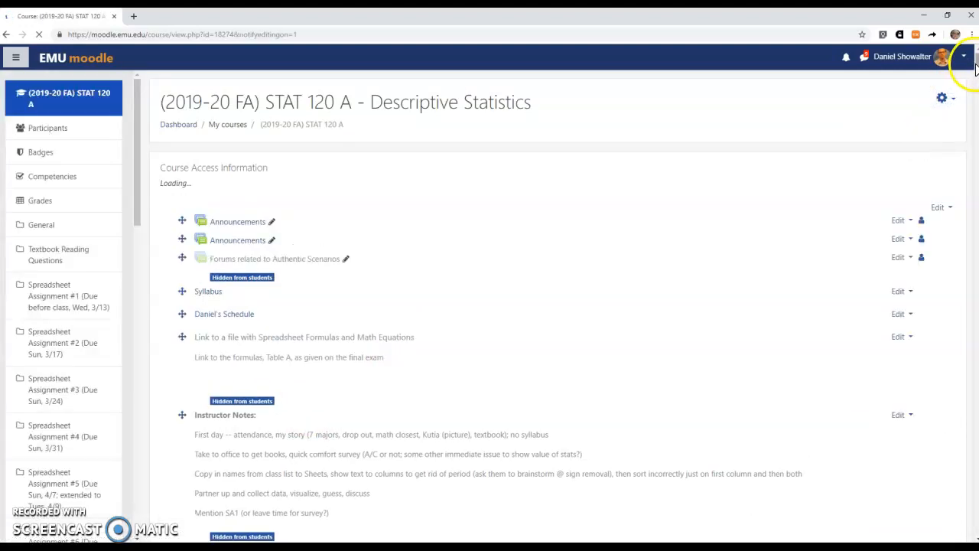
{"action": "scroll", "coordinate": [966, 197], "scroll_direction": "down", "scroll_amount": 3}
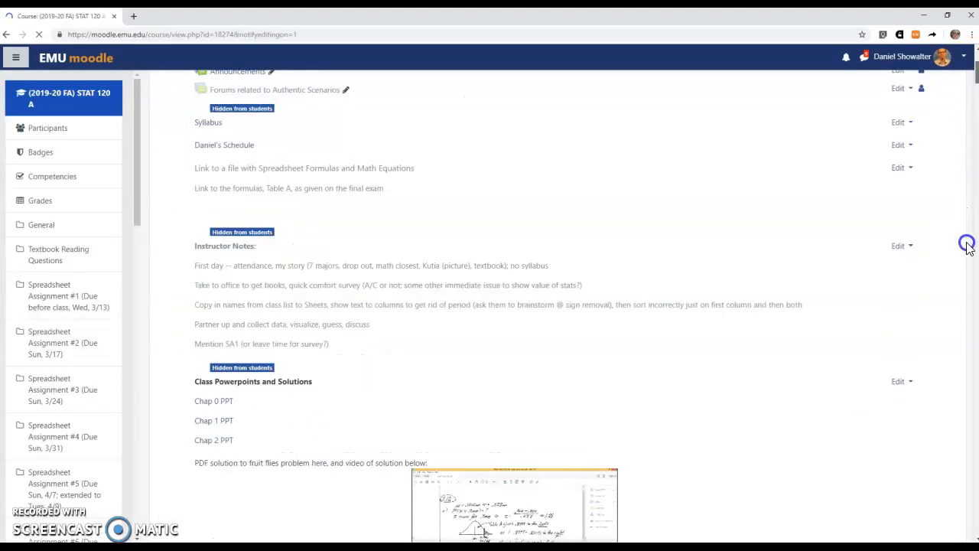
{"action": "scroll", "coordinate": [618, 295], "scroll_direction": "down", "scroll_amount": 15}
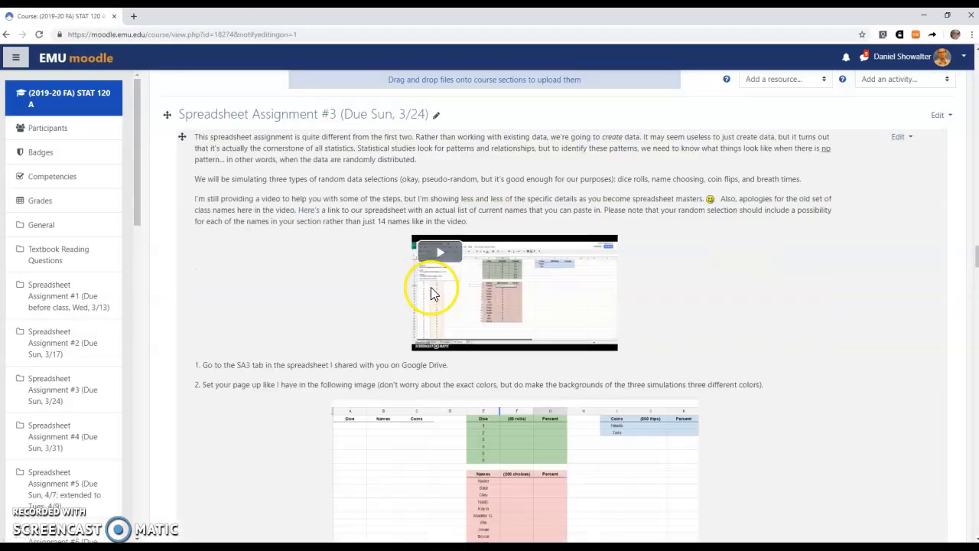
{"action": "scroll", "coordinate": [432, 290], "scroll_direction": "up", "scroll_amount": 15}
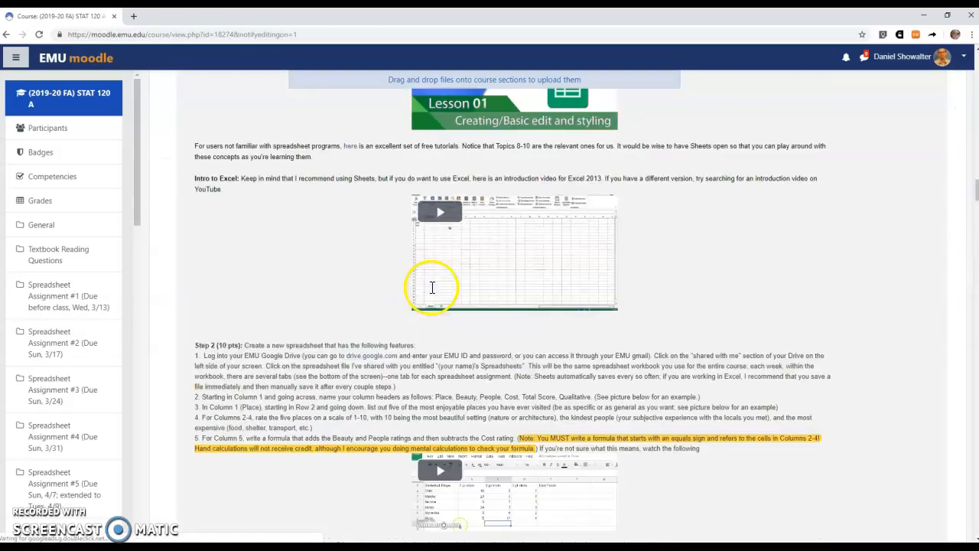
{"action": "scroll", "coordinate": [432, 288], "scroll_direction": "up", "scroll_amount": 12}
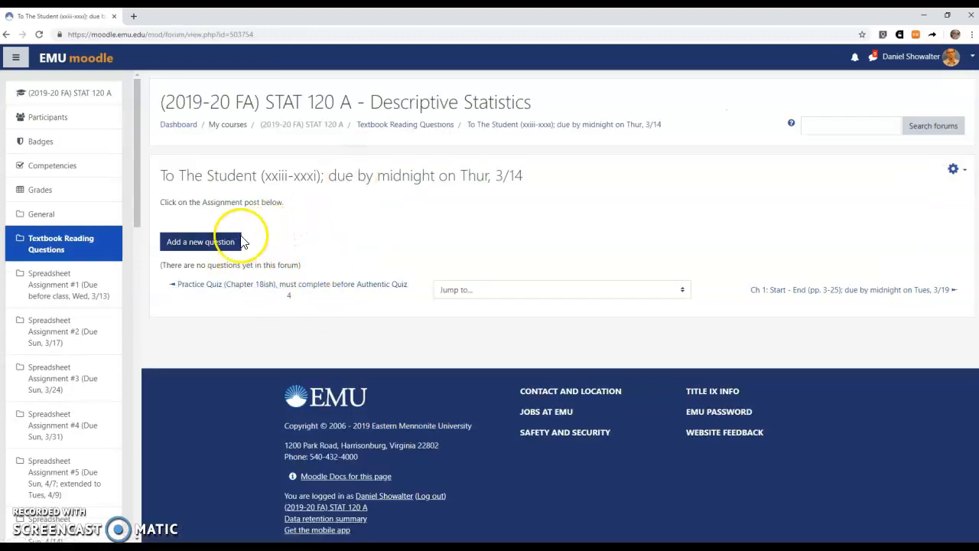
Start a new question with subject 'Assignment' and switch its message to HTML source.
{"action": "left_click", "coordinate": [229, 242]}
{"action": "left_click", "coordinate": [474, 266]}
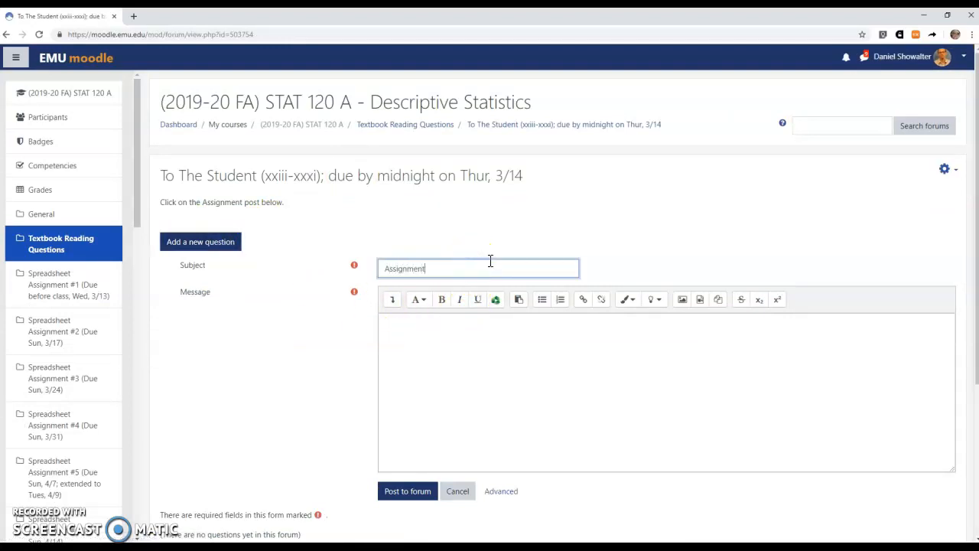
{"action": "left_click", "coordinate": [392, 300]}
{"action": "left_click", "coordinate": [653, 322]}
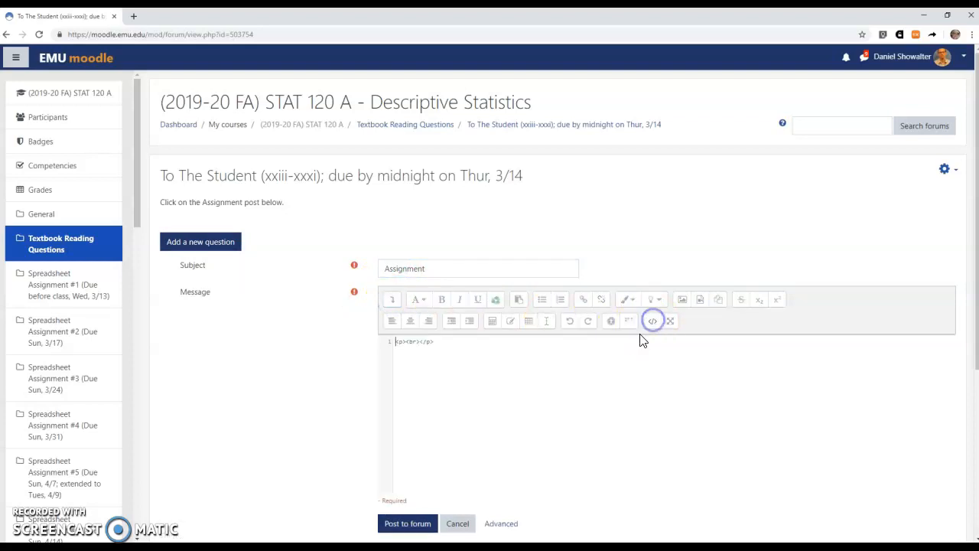
Replace the placeholder <p><br></p> with the copied HTML and post it to the forum.
{"action": "left_click_drag", "start_coordinate": [434, 342], "coordinate": [395, 337]}
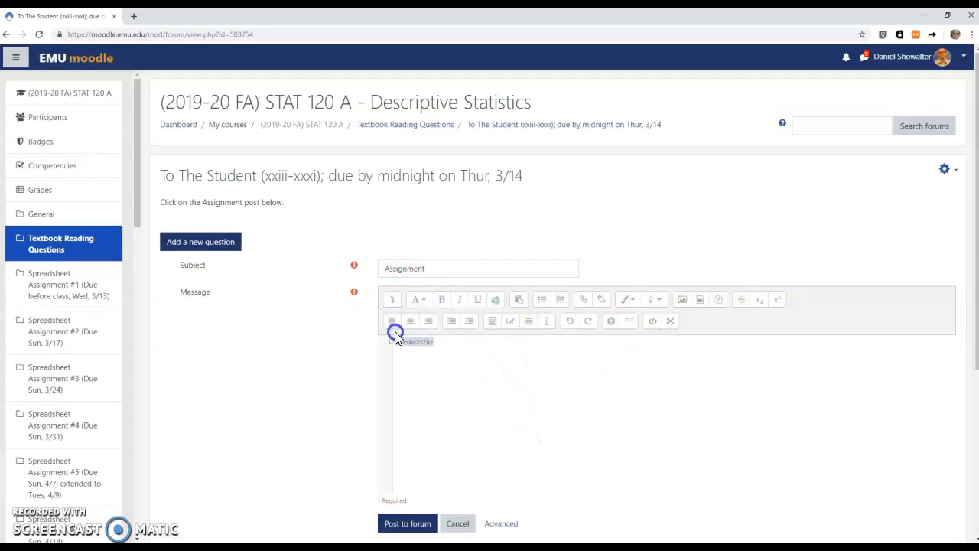
{"action": "key", "text": "ctrl+v"}
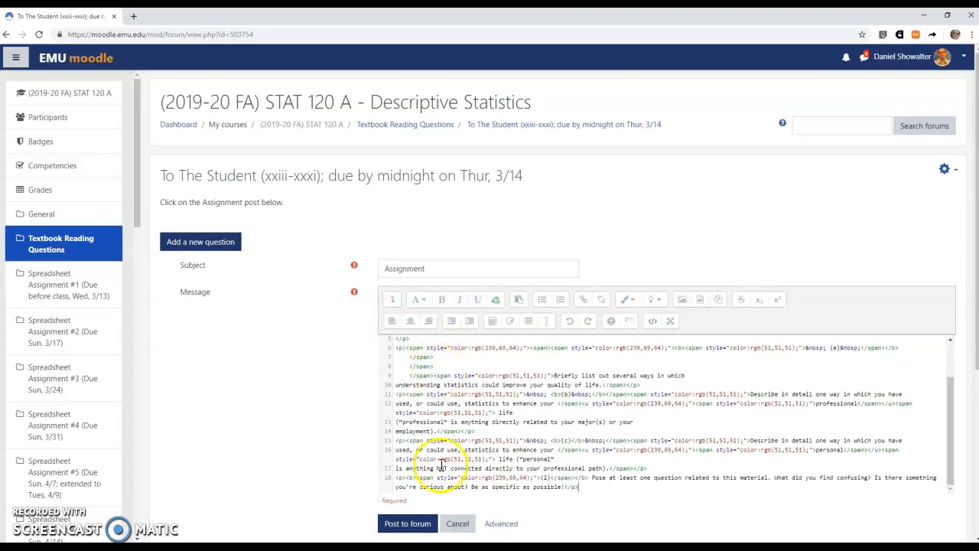
{"action": "left_click", "coordinate": [653, 322]}
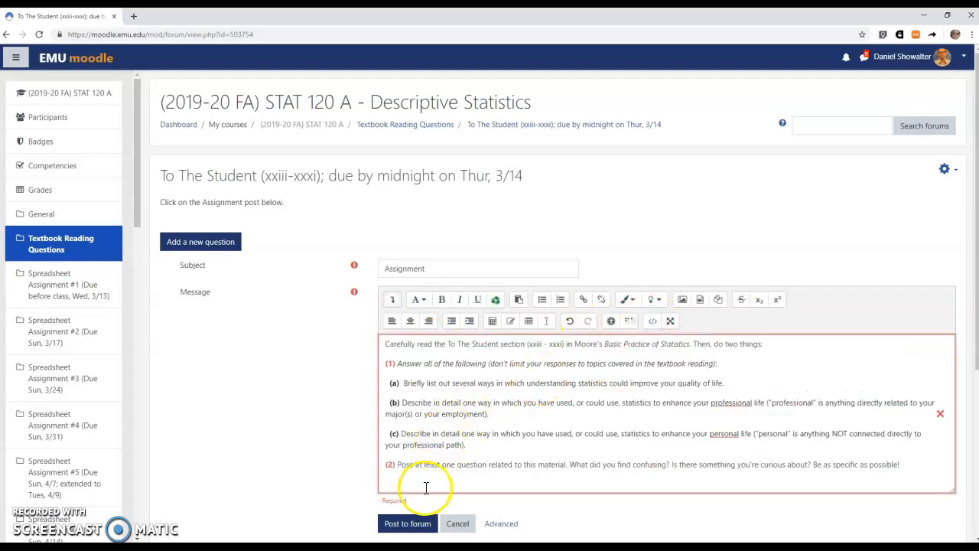
{"action": "left_click", "coordinate": [408, 524]}
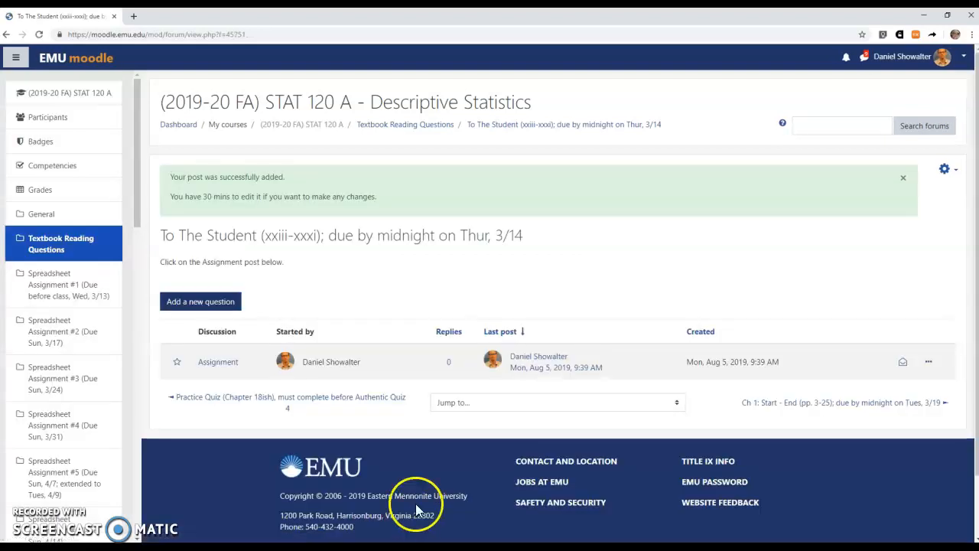
Open the posted Assignment discussion and review its formatted reading-response instructions.
{"action": "left_click", "coordinate": [219, 364]}
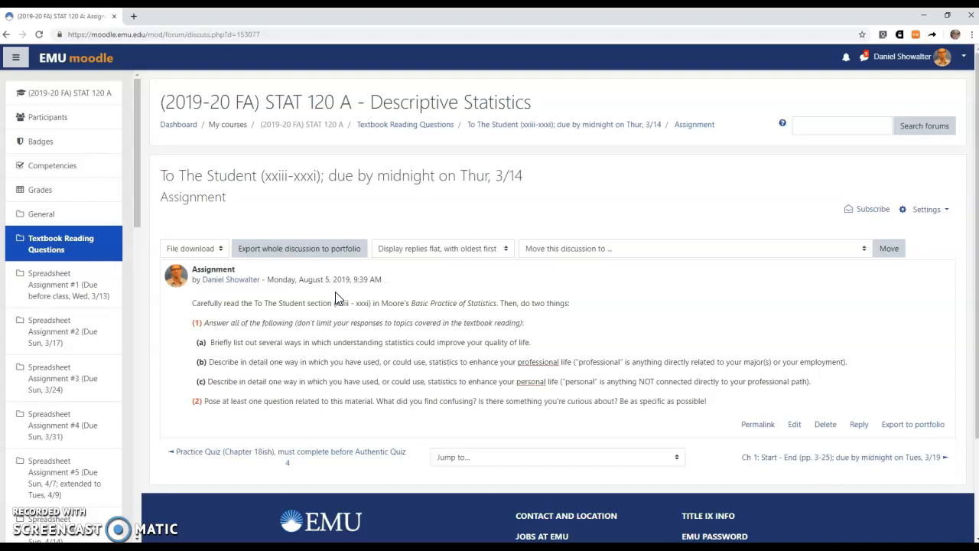
{"action": "scroll", "coordinate": [328, 375], "scroll_direction": "down", "scroll_amount": 2}
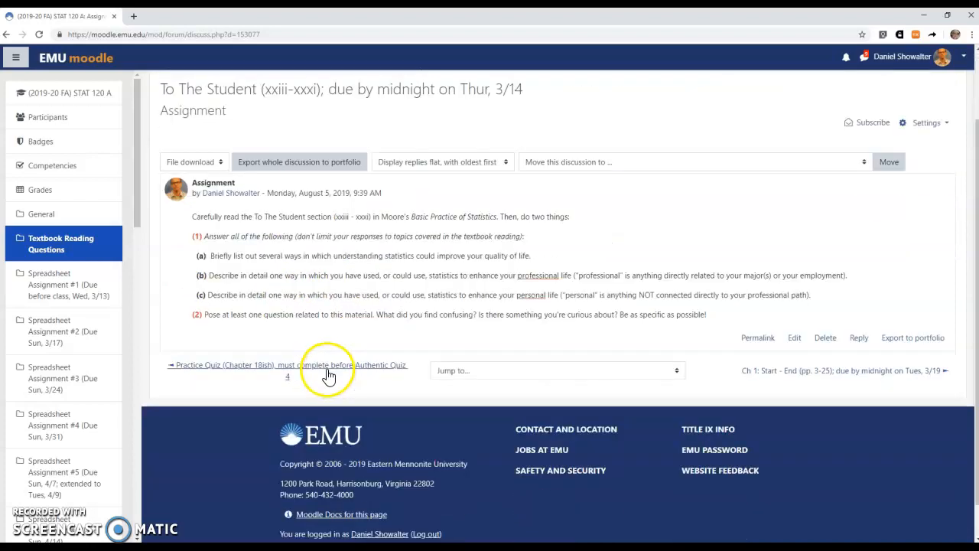